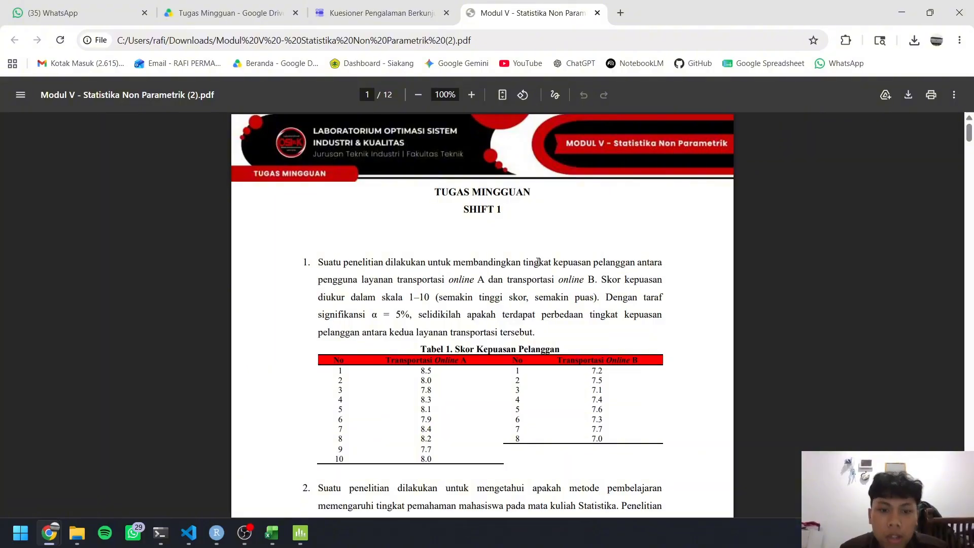
# Read question 2 and its Table 2 of student comprehension frequencies by learning method in the Modul V PDF.
pyautogui.scroll(-7, 538, 262)
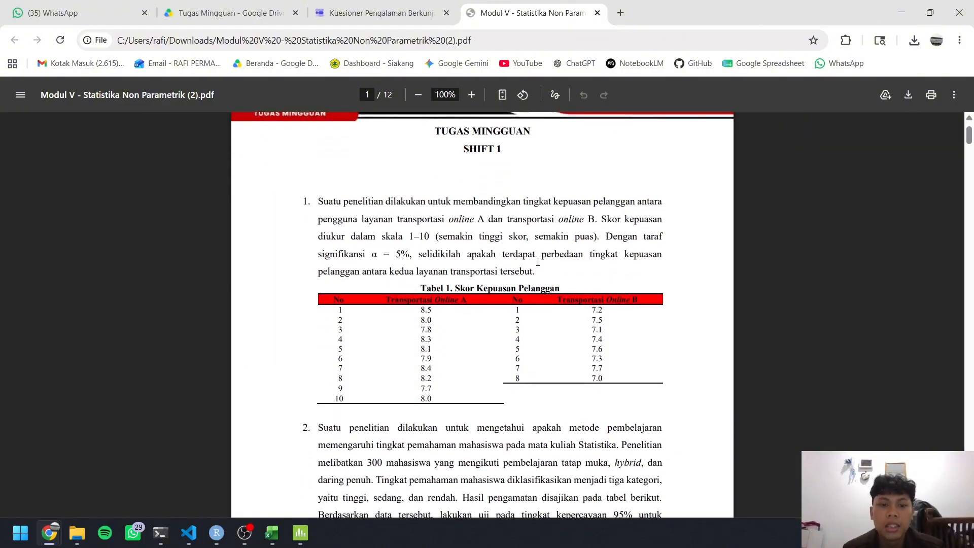
pyautogui.scroll(-6, 538, 262)
pyautogui.scroll(8, 373, 338)
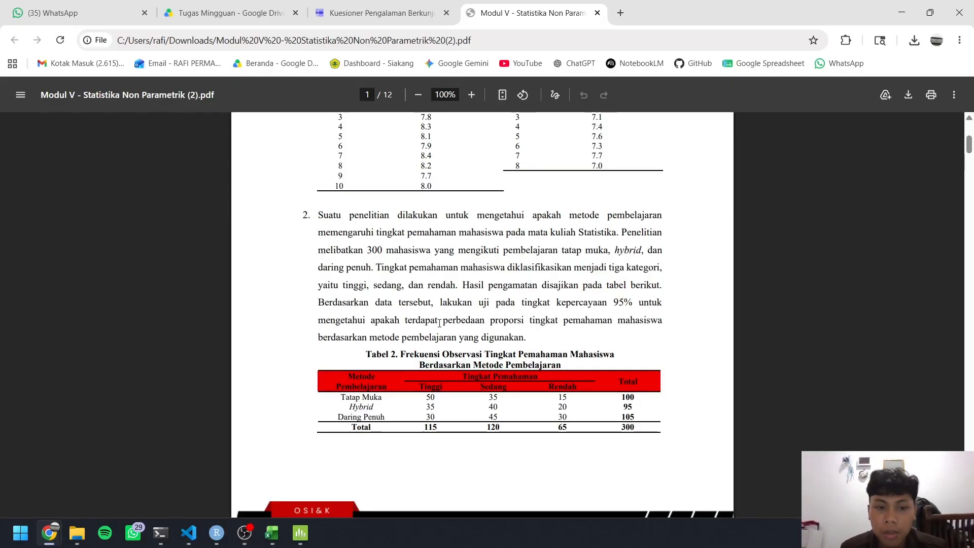
pyautogui.scroll(-1, 439, 323)
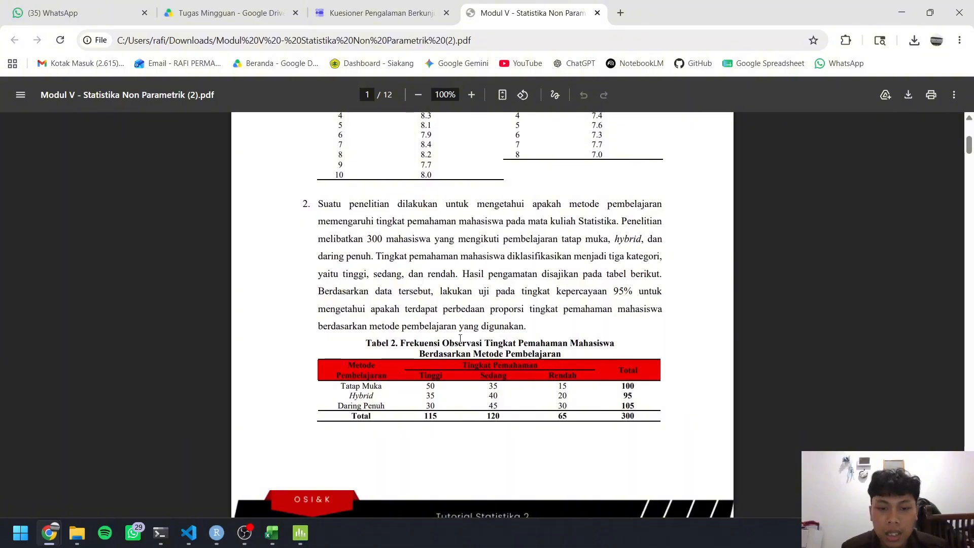
pyautogui.scroll(-1, 461, 338)
pyautogui.scroll(-1, 460, 339)
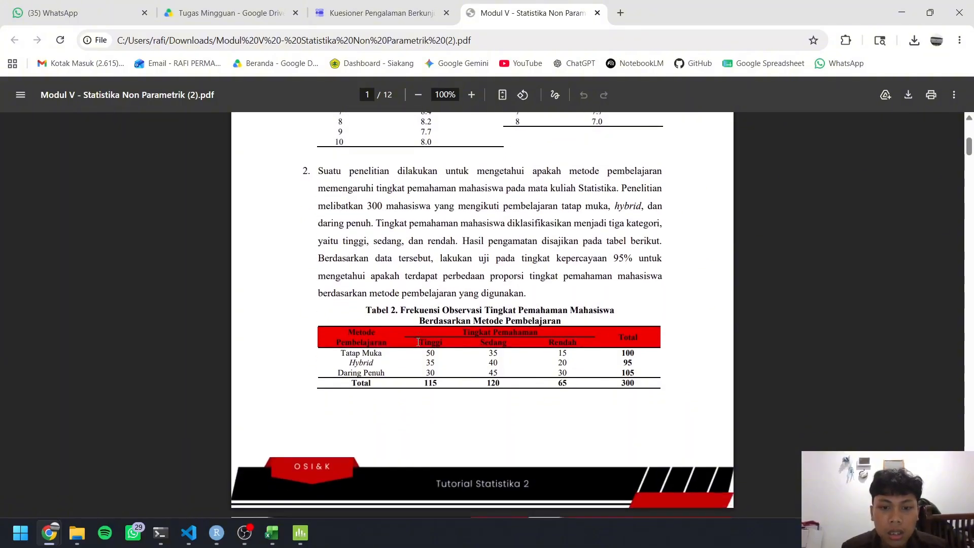
pyautogui.scroll(-4, 437, 304)
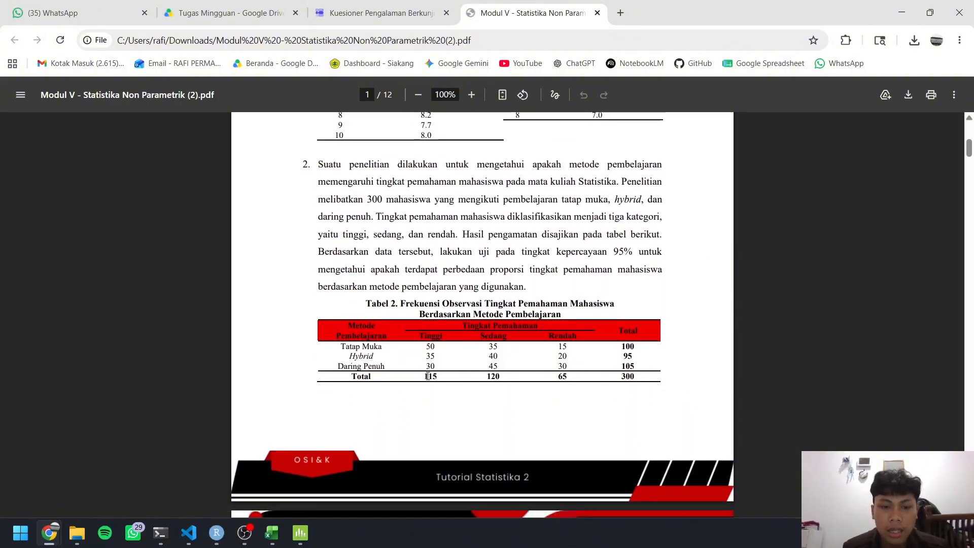
pyautogui.scroll(-1, 446, 248)
pyautogui.scroll(4, 406, 279)
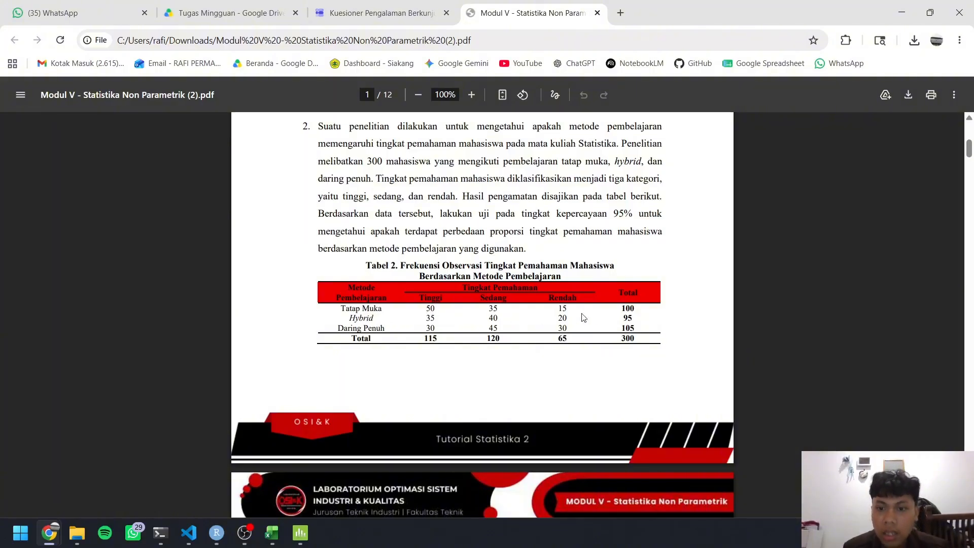
pyautogui.scroll(-1, 584, 318)
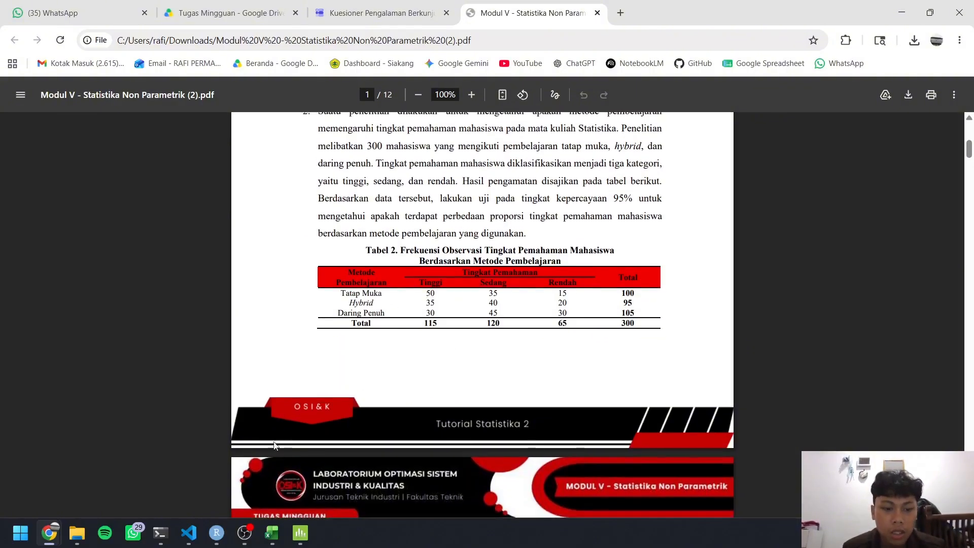
# Switch to the Excel Minitab.xlsx workbook in Excel and view the frequency table on the Soal 2 sheet.
pyautogui.click(272, 533)
pyautogui.click(128, 493)
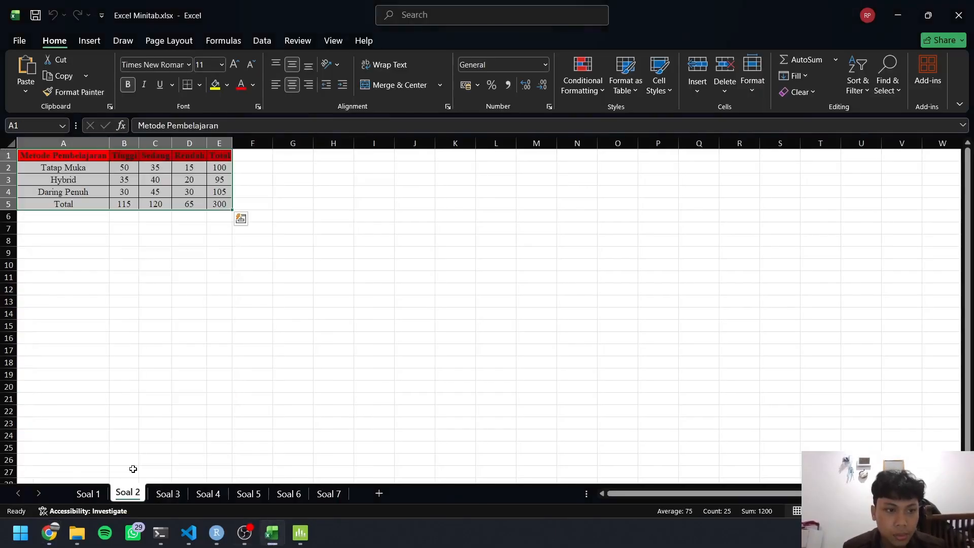
pyautogui.click(192, 227)
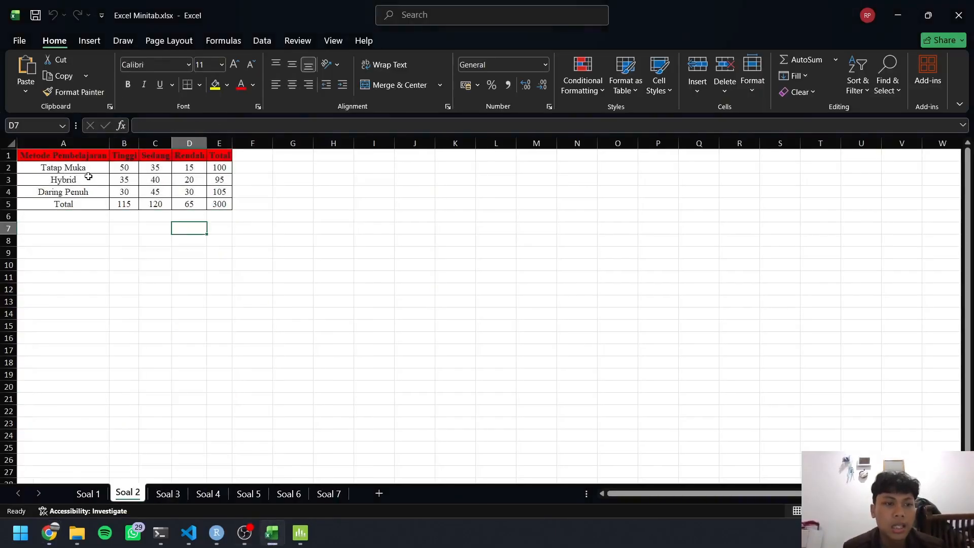
# Switch to RStudio and run the Soal 2 comments and the first line of the TP_095 matrix definition in No 1-7.R.
pyautogui.click(215, 537)
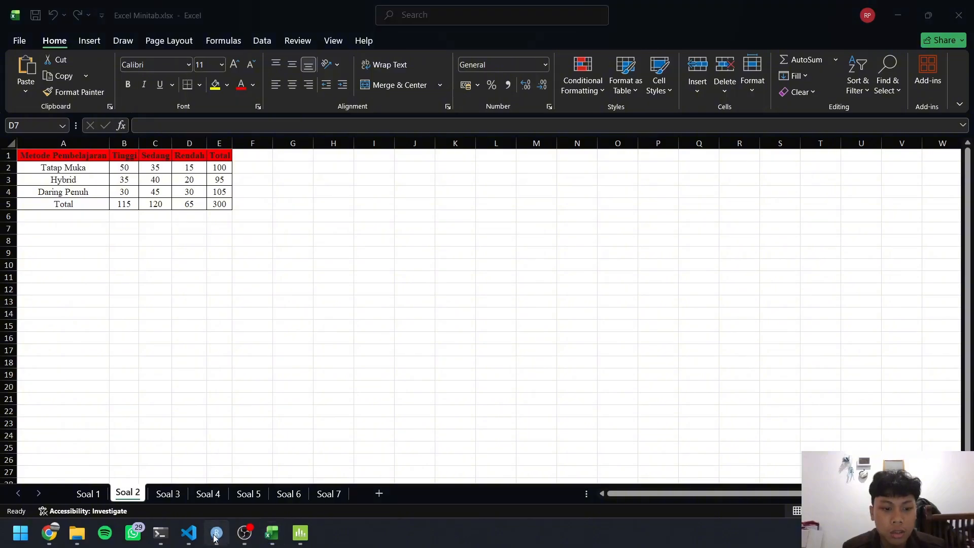
pyautogui.click(239, 206)
pyautogui.scroll(-1, 240, 206)
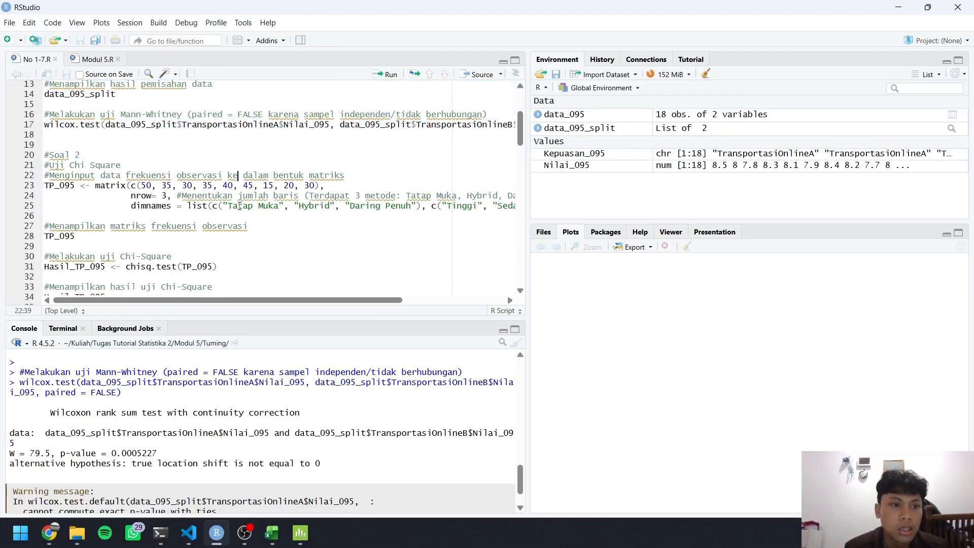
pyautogui.scroll(-1, 239, 206)
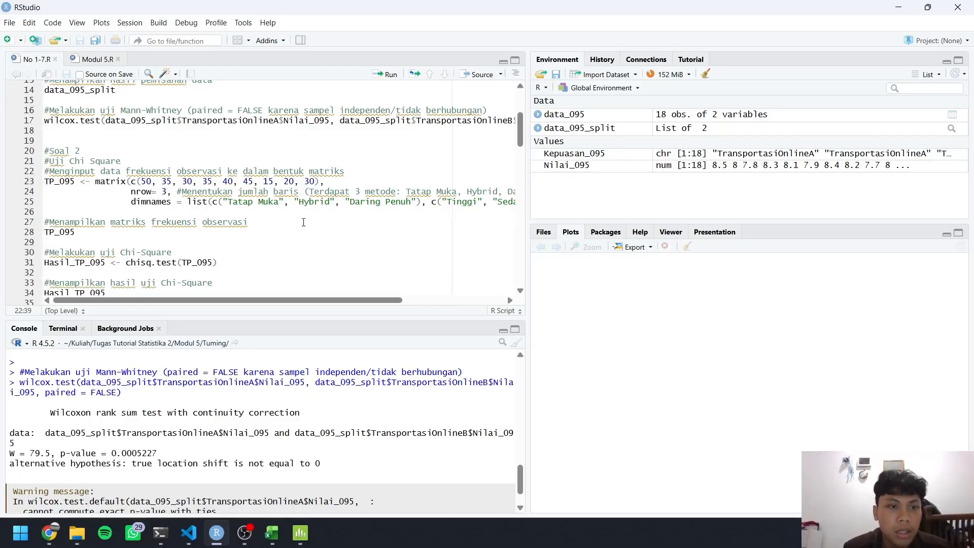
pyautogui.moveTo(338, 181); pyautogui.dragTo(23, 157)
pyautogui.hotkey('ctrl', 'Return')
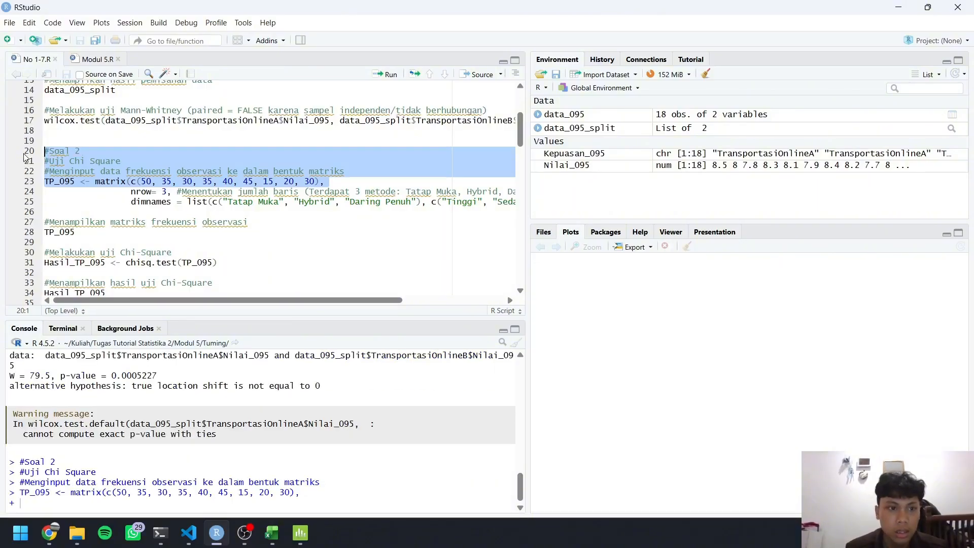
# Check the matrix values against the Excel table, and run the remaining nrow and dimnames lines in RStudio to complete the TP_095 matrix.
pyautogui.hotkey('alt', 'Tab')
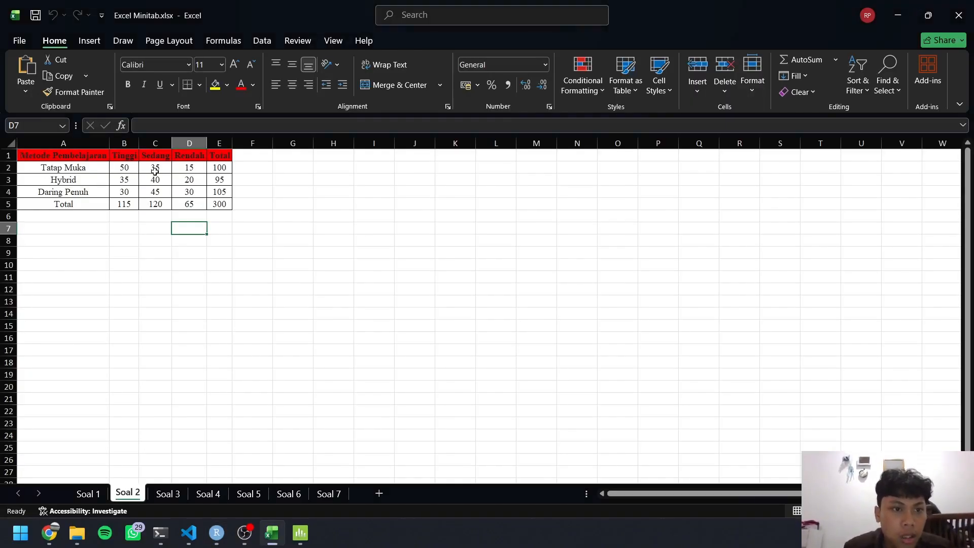
pyautogui.hotkey('alt', 'Tab')
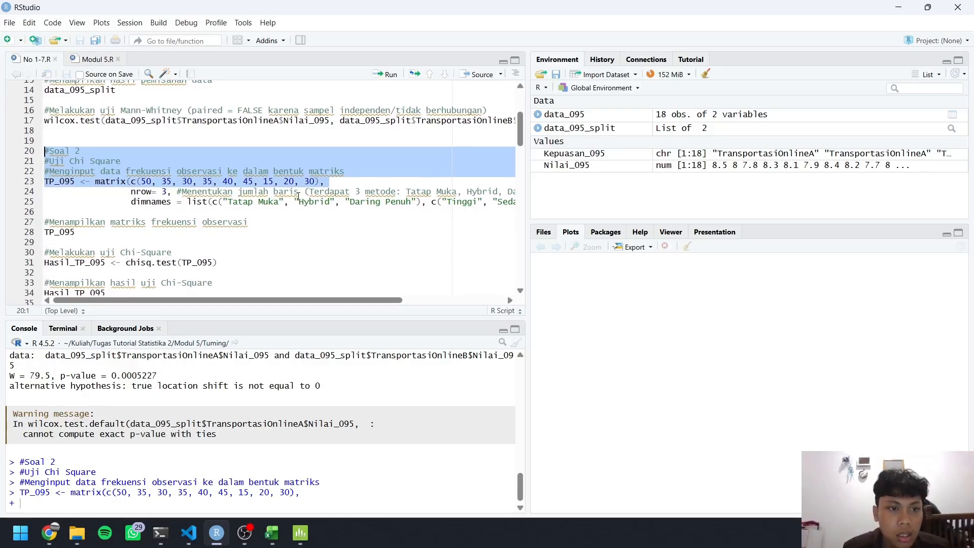
pyautogui.hscroll(1, 299, 196)
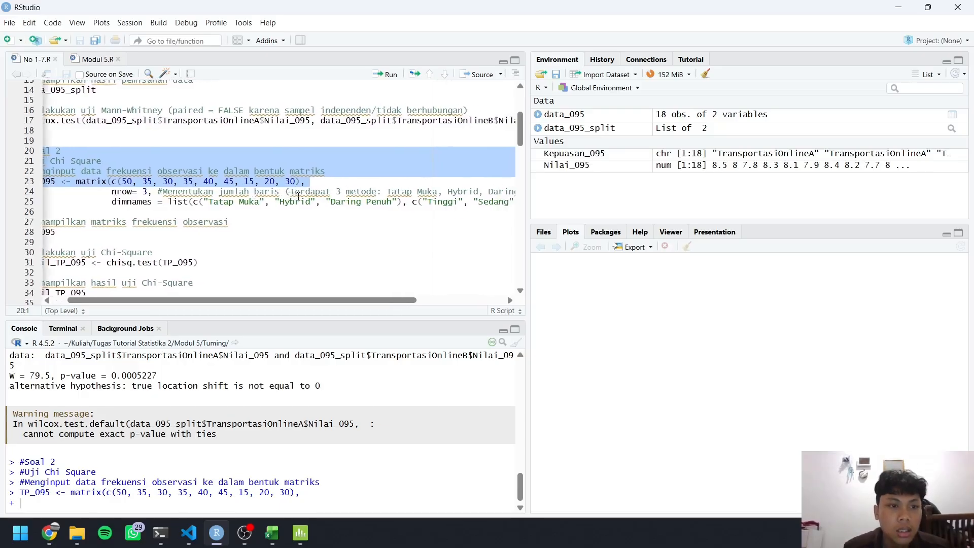
pyautogui.hscroll(-1, 299, 196)
pyautogui.hscroll(5, 298, 197)
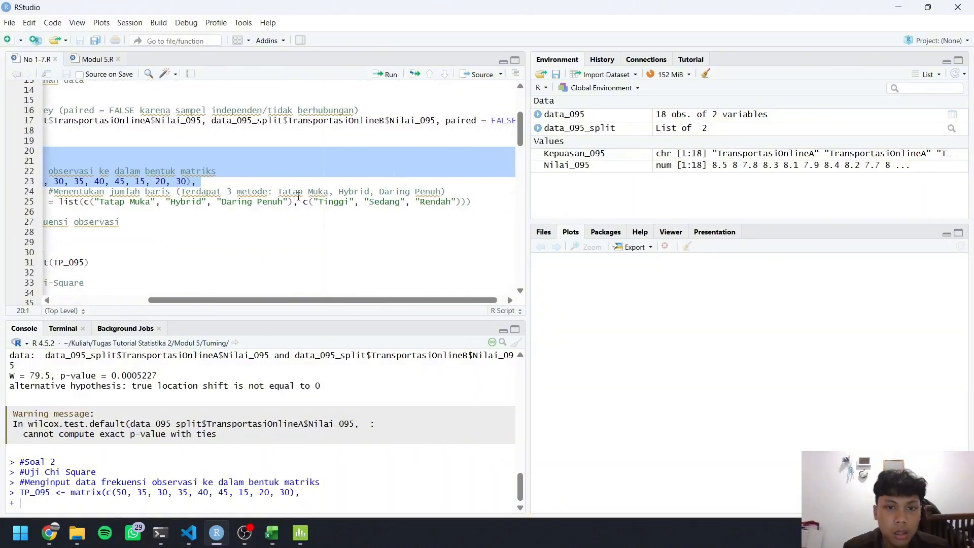
pyautogui.hscroll(-5, 482, 201)
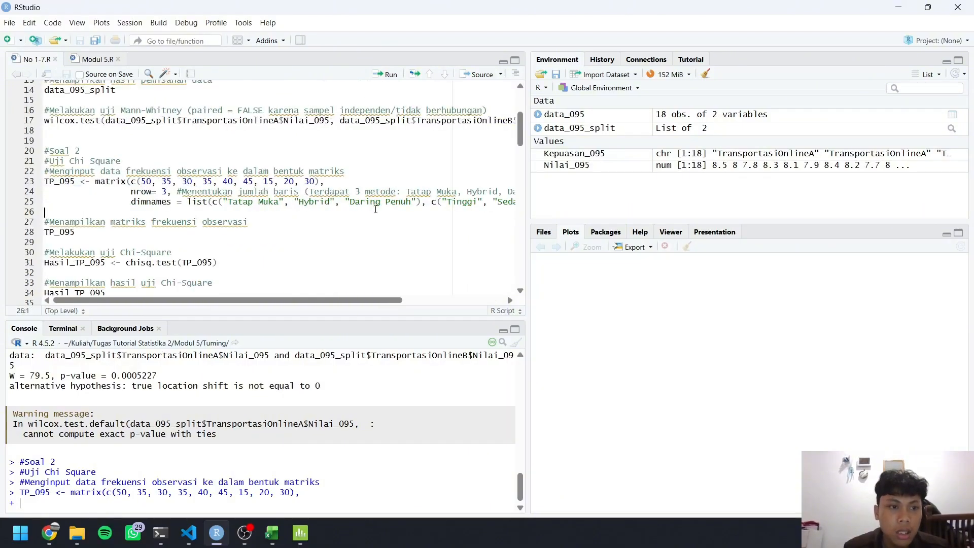
pyautogui.moveTo(45, 212); pyautogui.dragTo(305, 222)
pyautogui.hscroll(5, 305, 222)
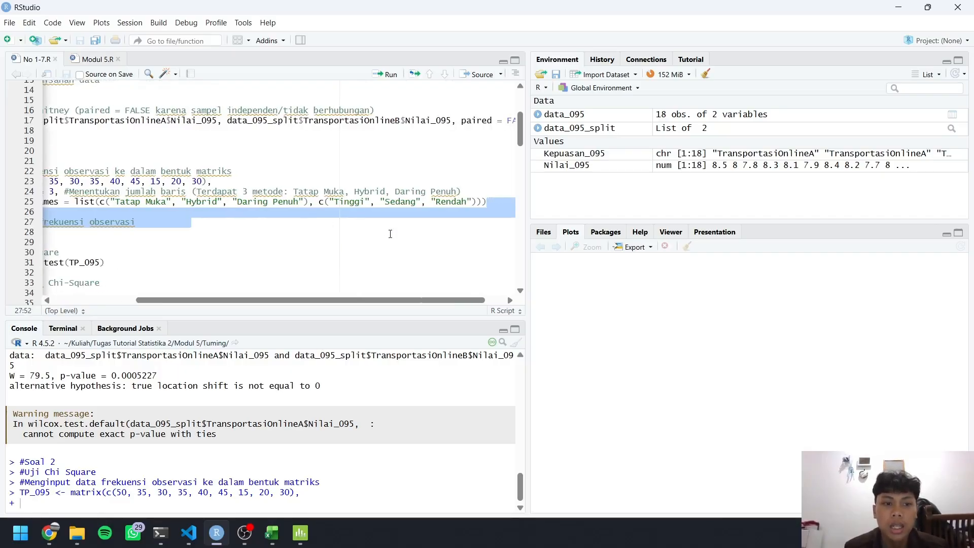
pyautogui.click(390, 233)
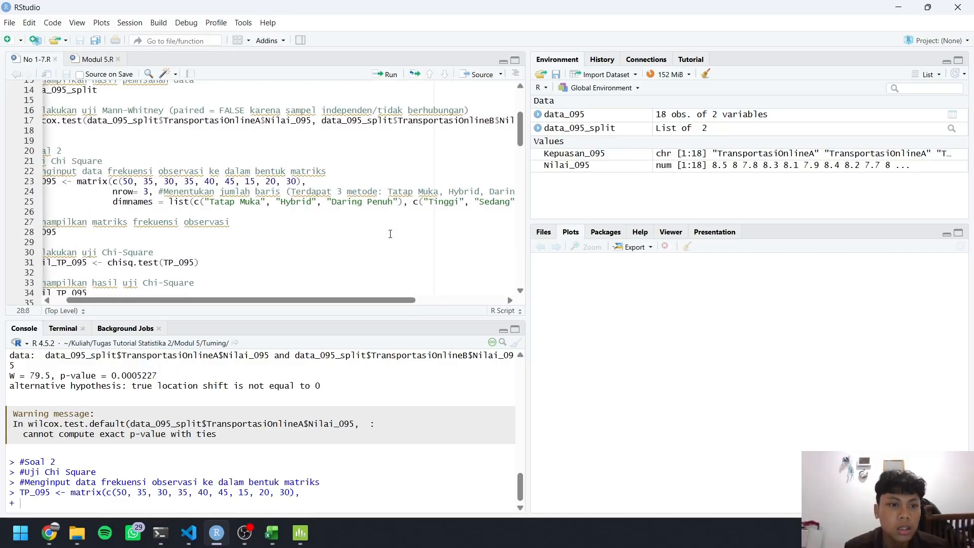
pyautogui.hscroll(4, 391, 234)
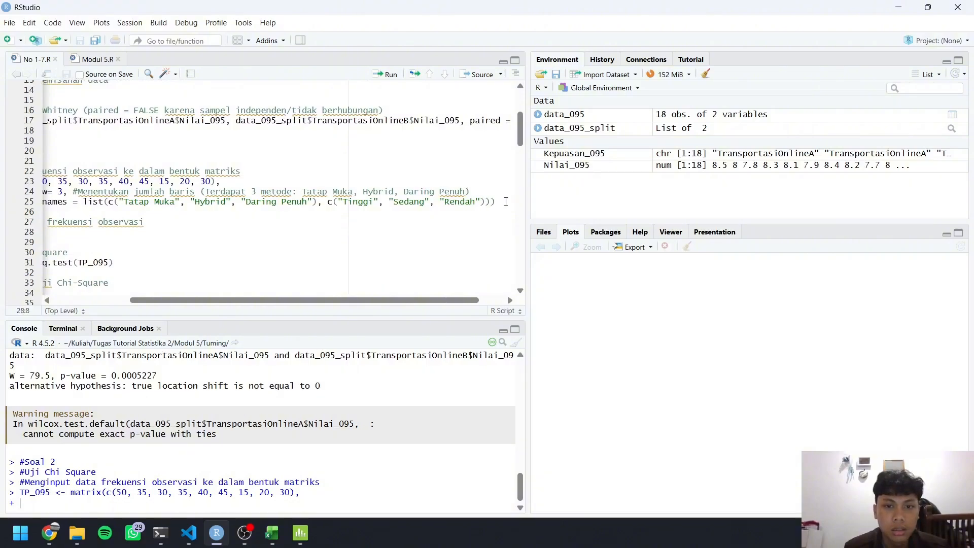
pyautogui.moveTo(506, 201); pyautogui.dragTo(3, 201)
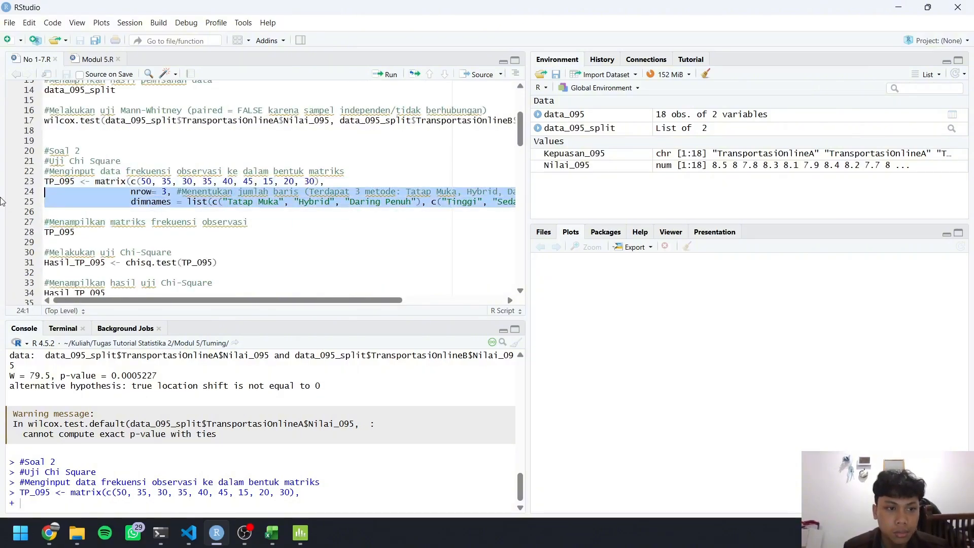
pyautogui.hotkey('ctrl', 'Return')
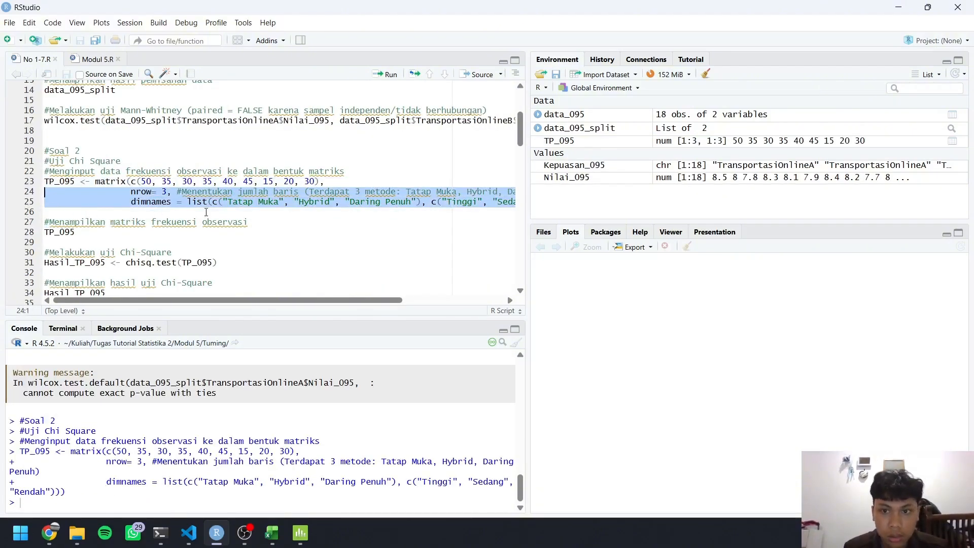
# Run the lines that print the observed frequency matrix TP_095.
pyautogui.scroll(-1, 217, 231)
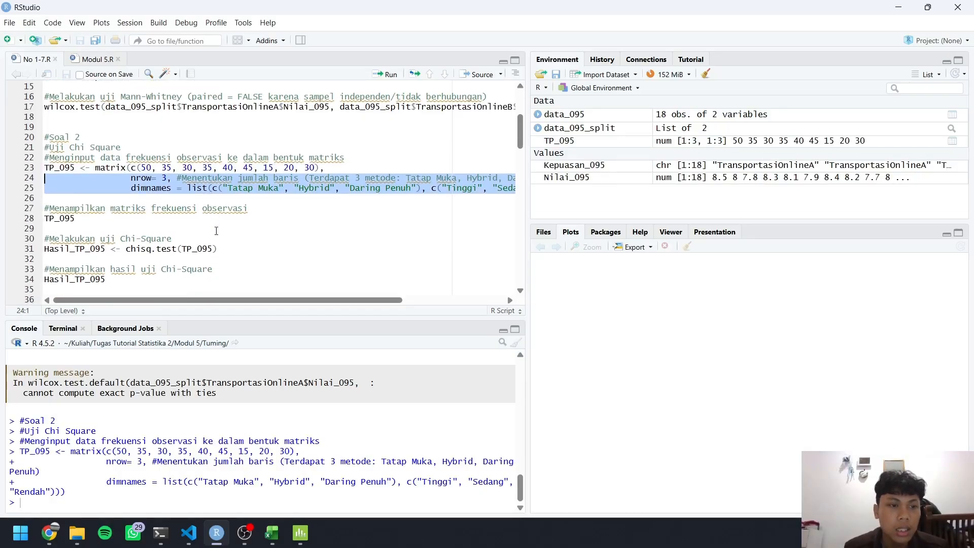
pyautogui.moveTo(98, 218); pyautogui.dragTo(31, 210)
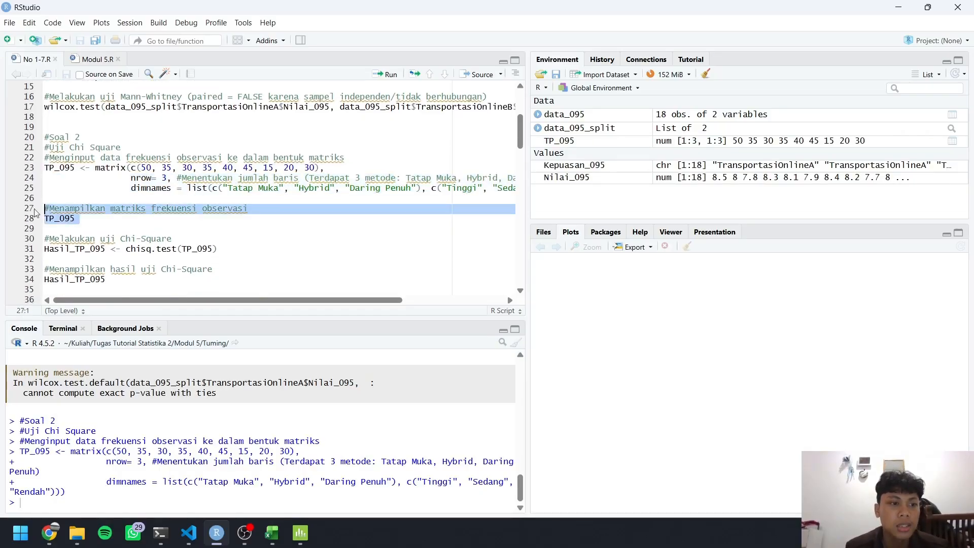
pyautogui.hotkey('ctrl', 'Return')
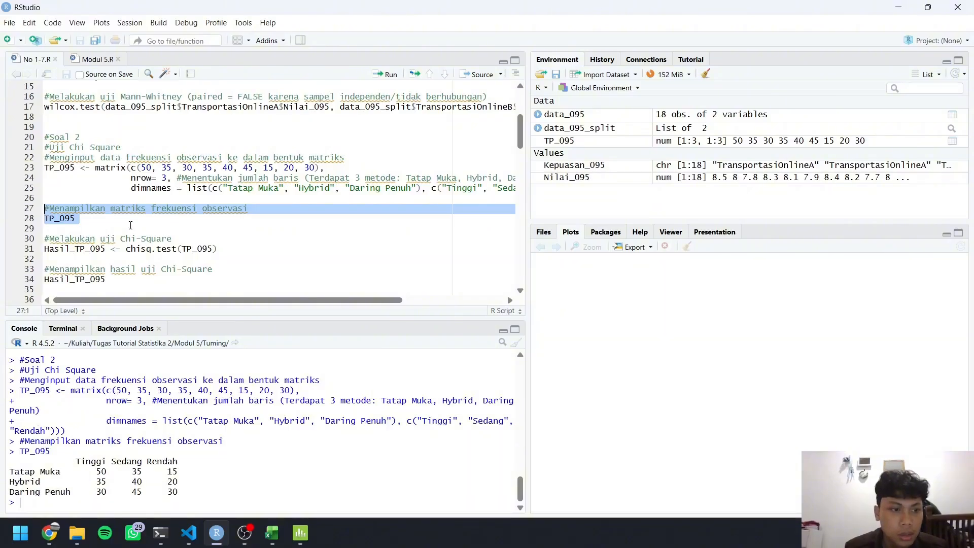
# Run the Chi-Square test on TP_095 with chisq.test and store it in Hasil_TP_095.
pyautogui.scroll(-1, 131, 227)
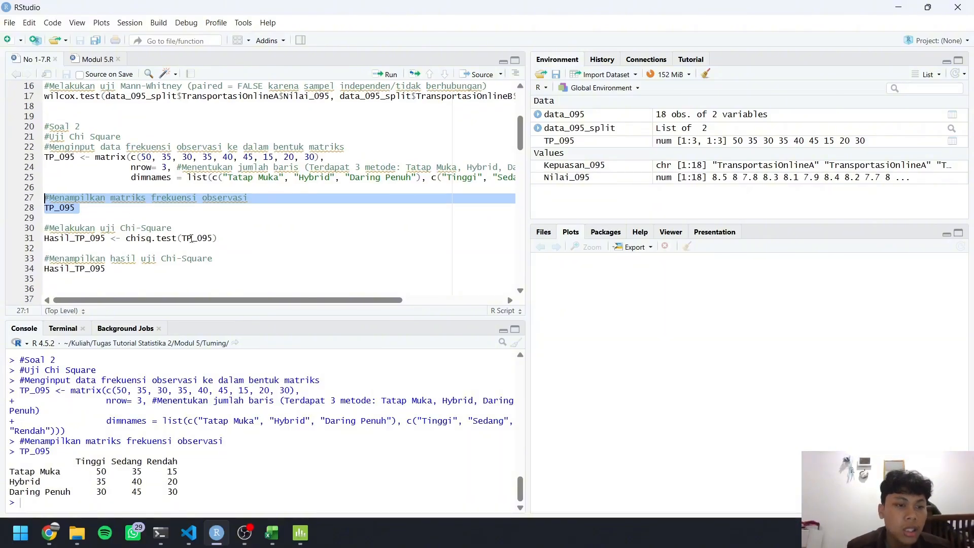
pyautogui.moveTo(224, 239); pyautogui.dragTo(31, 228)
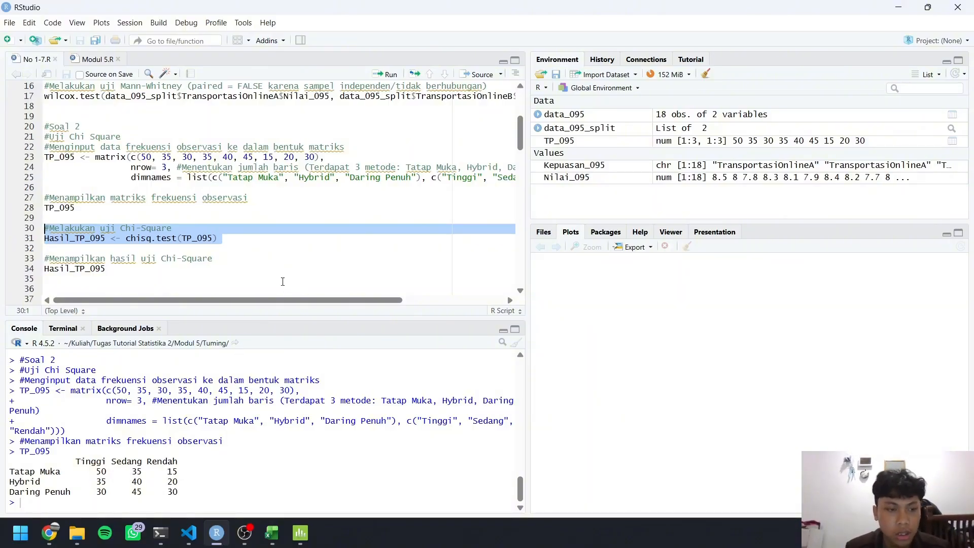
pyautogui.hotkey('ctrl', 'Return')
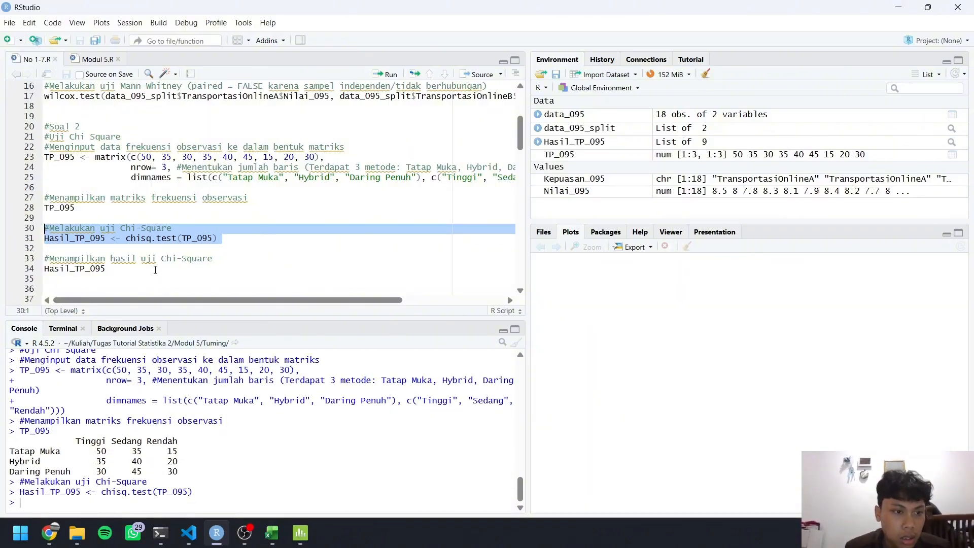
# Run the lines that display the Chi-Square test result Hasil_TP_095.
pyautogui.scroll(-1, 155, 270)
pyautogui.moveTo(112, 239); pyautogui.dragTo(2, 235)
pyautogui.hotkey('ctrl', 'Return')
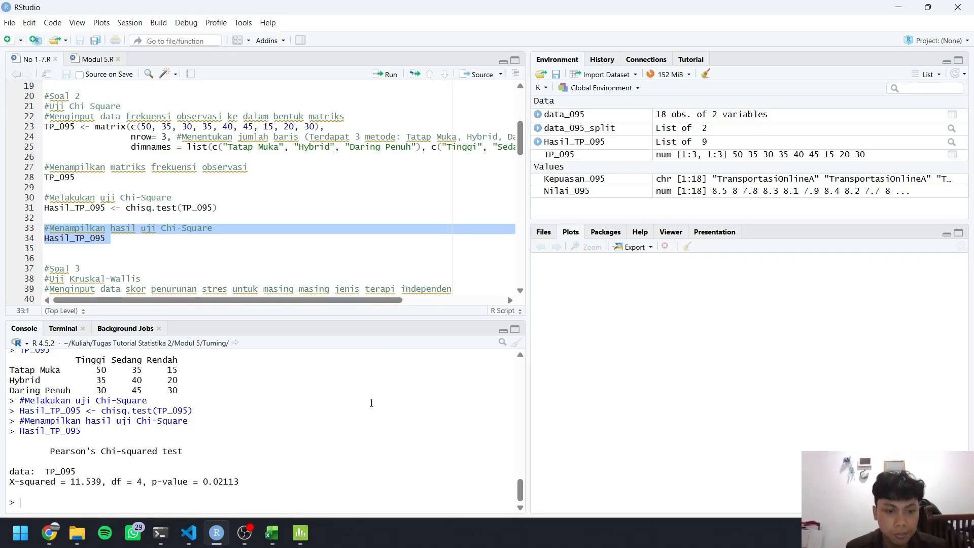
# Switch to the untitled Minitab project with its empty Worksheet 1.
pyautogui.click(306, 528)
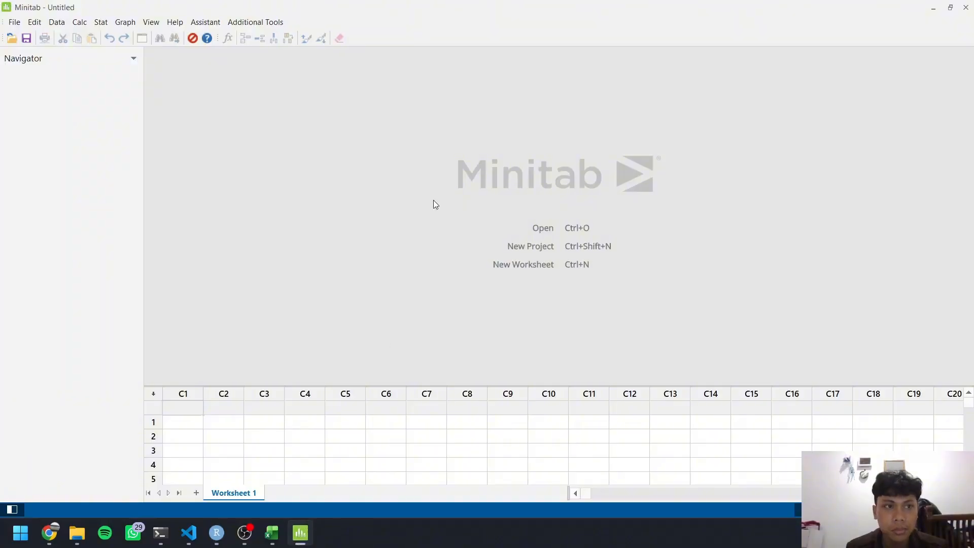
pyautogui.hotkey('alt', 'Tab')
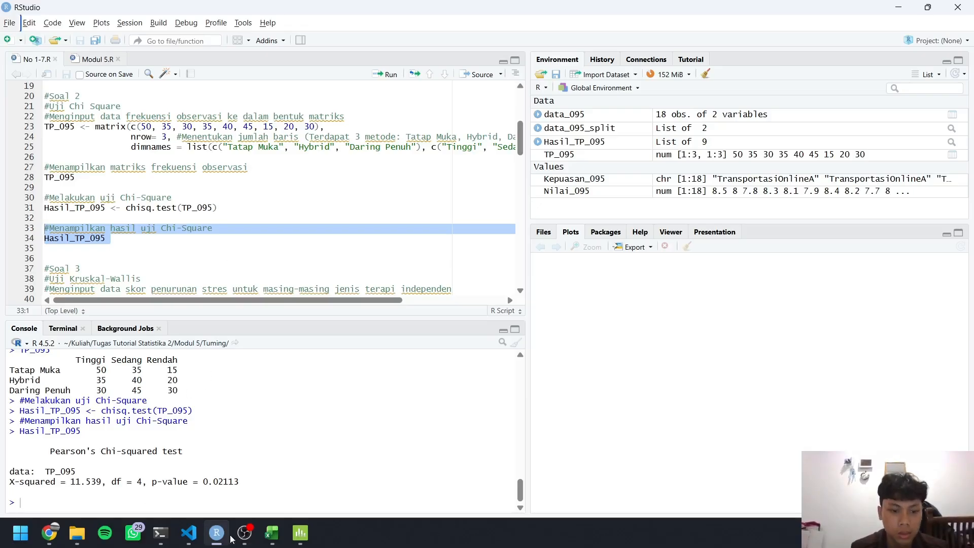
pyautogui.click(244, 533)
pyautogui.click(678, 379)
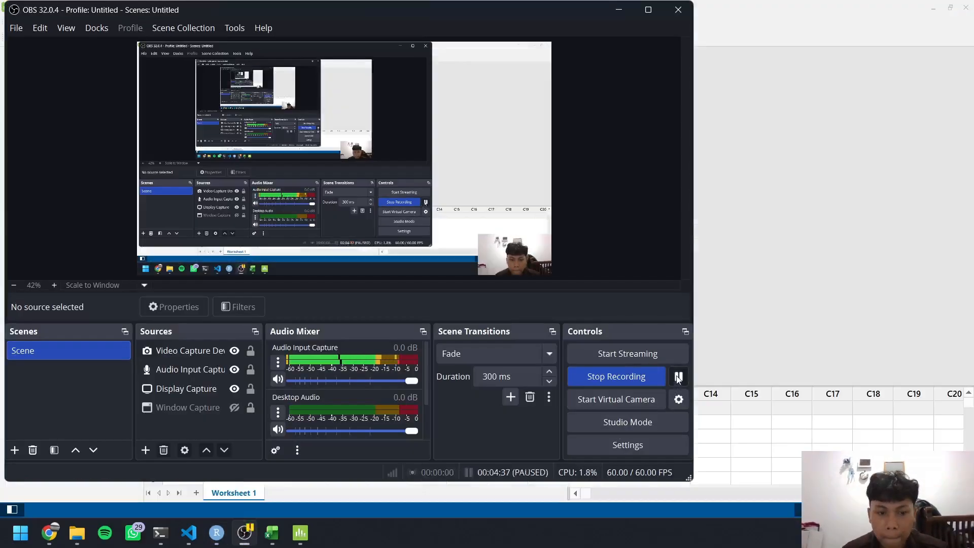
pyautogui.click(790, 196)
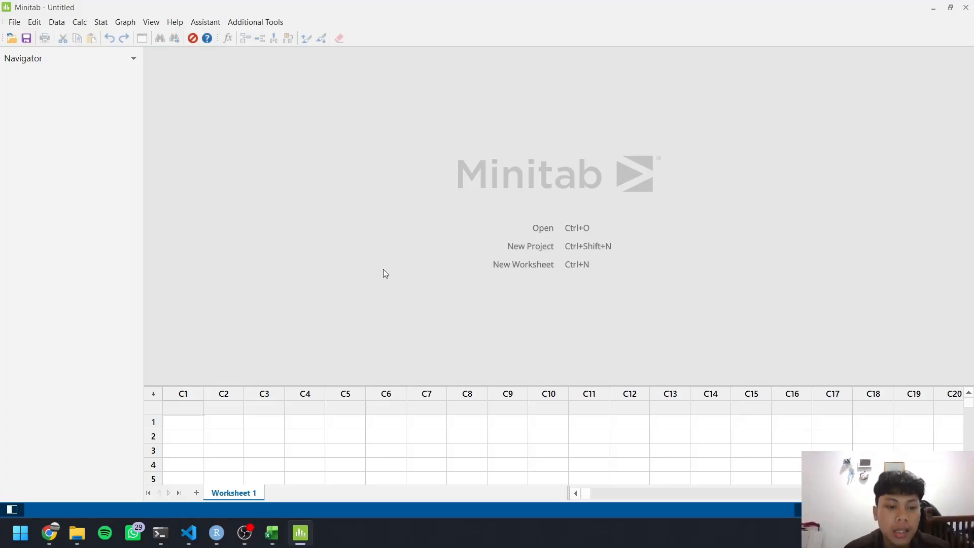
# Copy the Metode Pembelajaran column, A1:A5, from the Soal 2 sheet of Excel Minitab.xlsx into column C1 of Minitab's Worksheet 1.
pyautogui.click(272, 533)
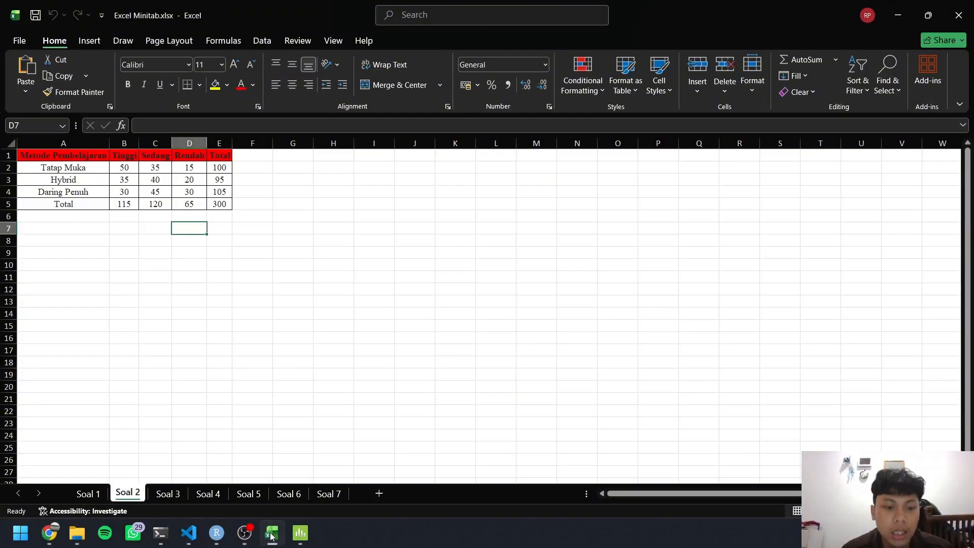
pyautogui.click(268, 301)
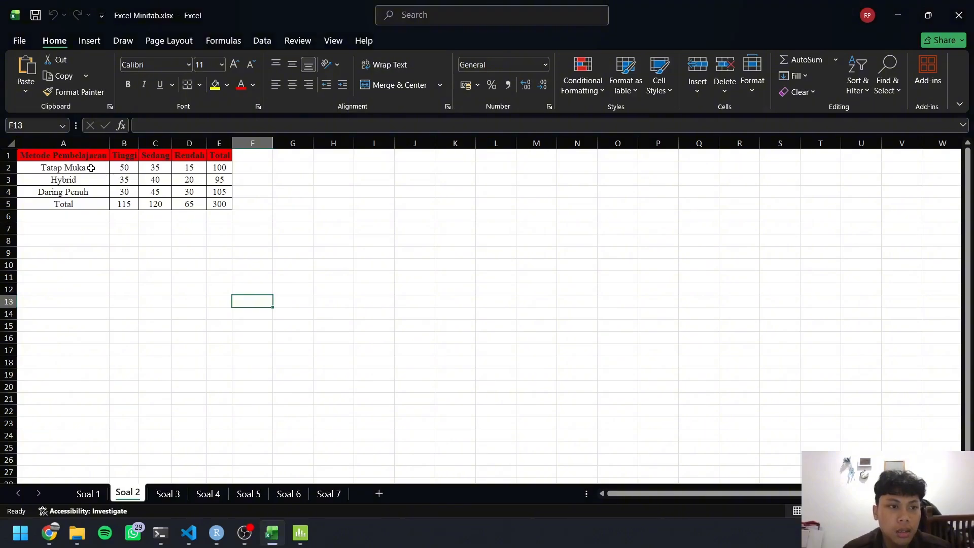
pyautogui.moveTo(81, 158); pyautogui.dragTo(82, 206)
pyautogui.hotkey('ctrl', 'c')
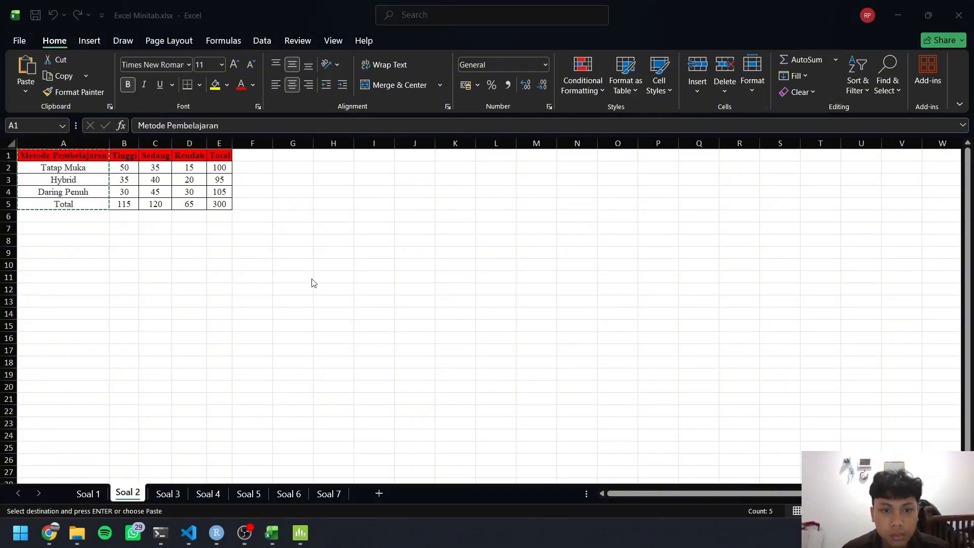
pyautogui.hotkey('alt', 'Tab')
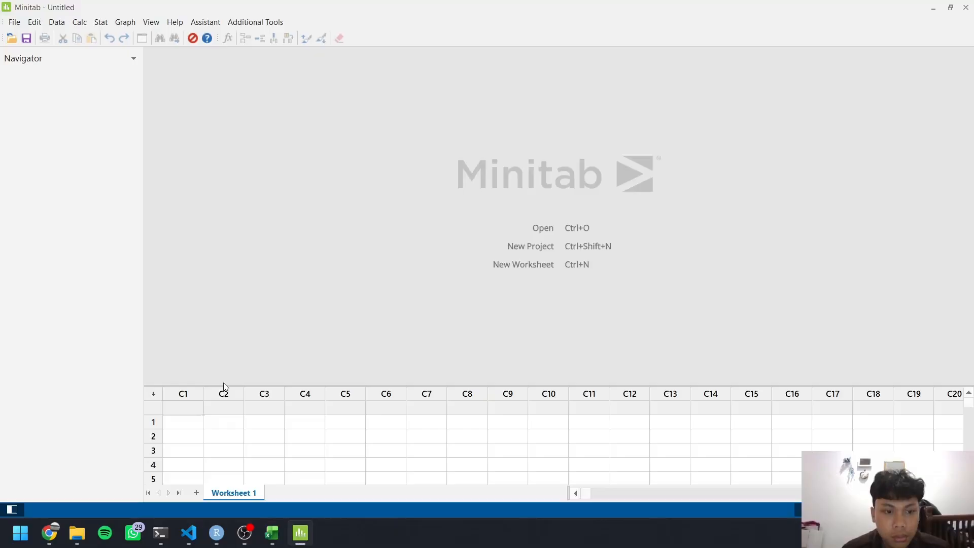
pyautogui.click(190, 404)
pyautogui.hotkey('ctrl', 'v')
# Copy the Tinggi, Sedang and Rendah columns, B1:D5, from the Excel sheet into columns C2 to C4 of Minitab's Worksheet 1.
pyautogui.hotkey('alt', 'Tab')
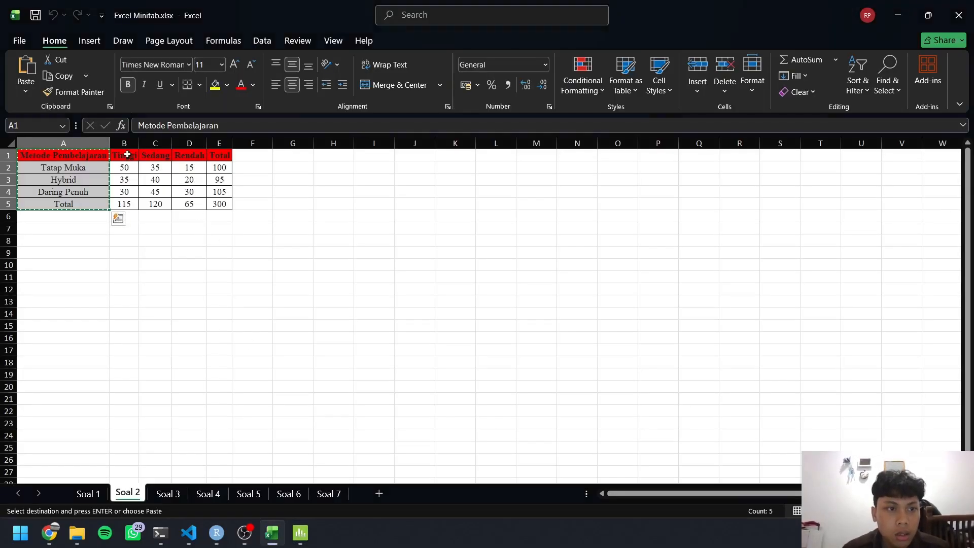
pyautogui.moveTo(127, 154); pyautogui.dragTo(222, 205)
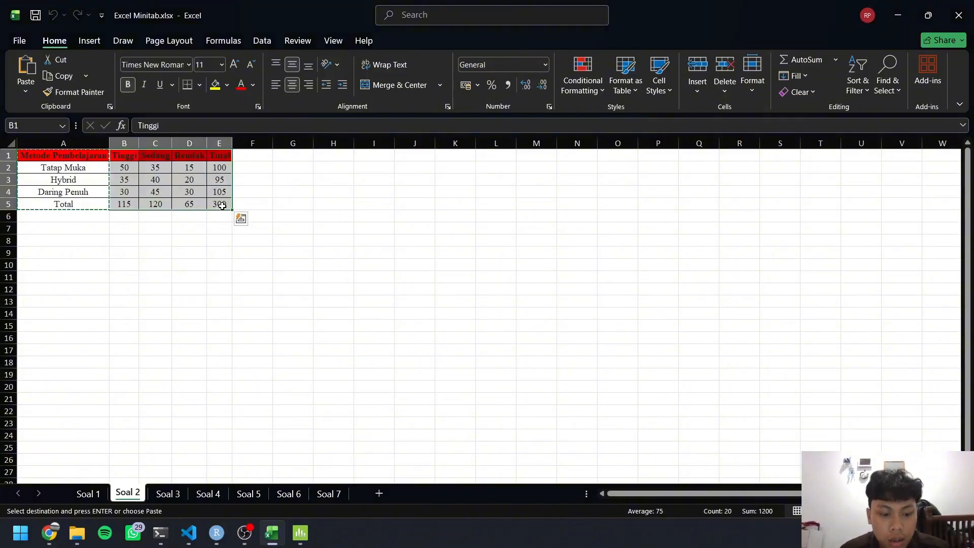
pyautogui.hotkey('ctrl', 'q')
pyautogui.click(203, 216)
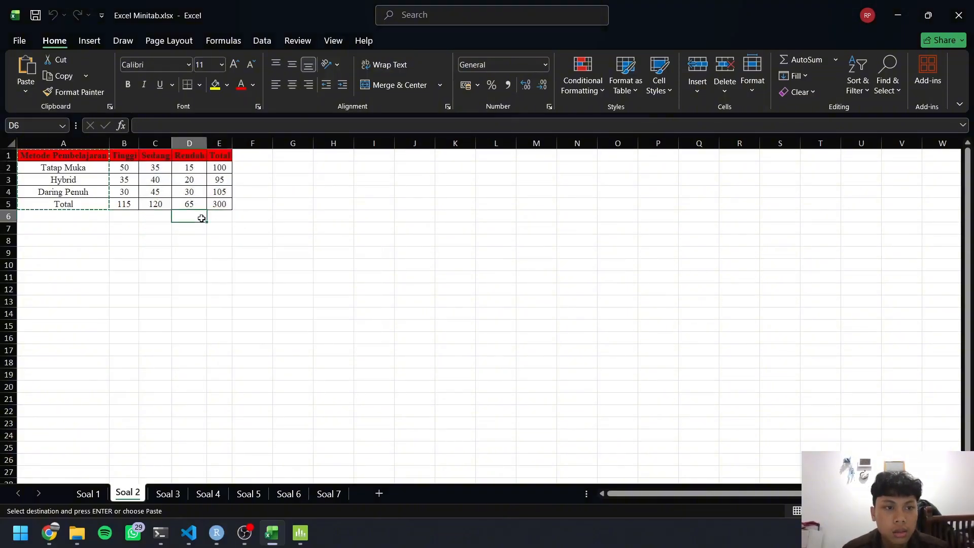
pyautogui.moveTo(126, 156); pyautogui.dragTo(185, 203)
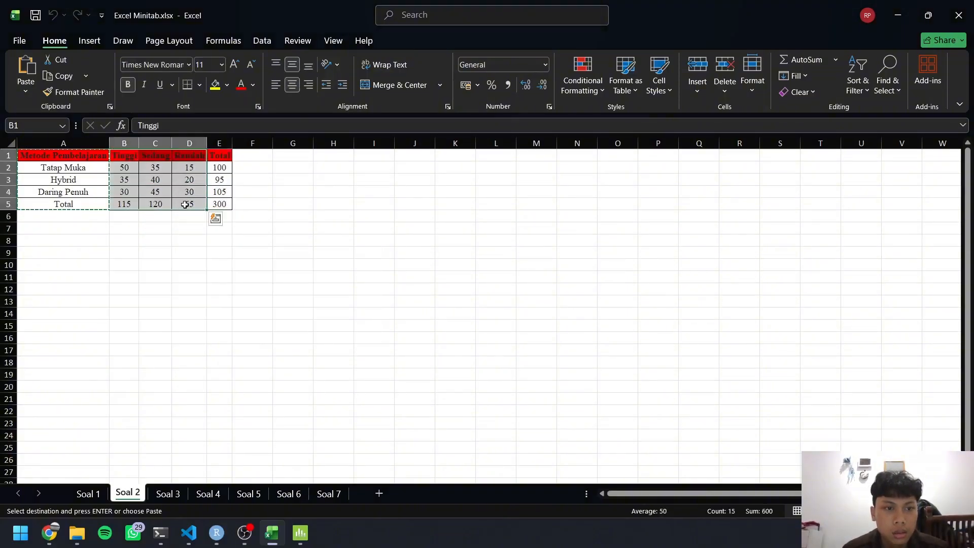
pyautogui.hotkey('ctrl', 'c')
pyautogui.hotkey('alt', 'Tab')
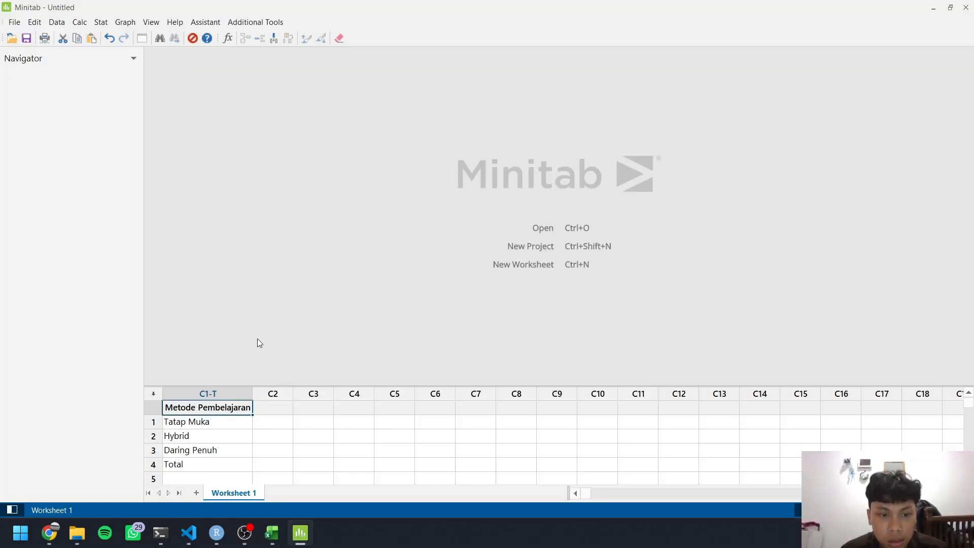
pyautogui.click(269, 408)
pyautogui.hotkey('ctrl', 'v')
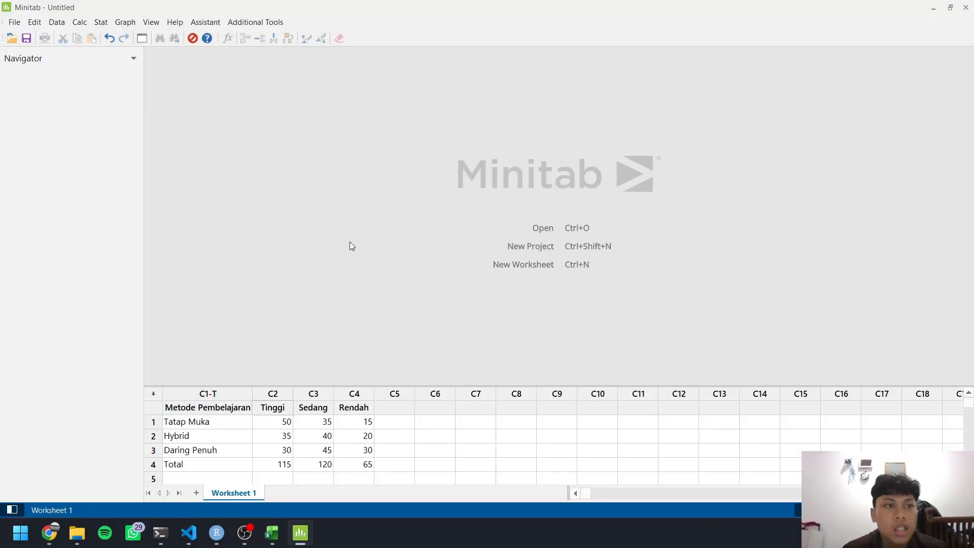
# Open the Chi-Square Test for Association with the data layout as summarized data in a two-way table.
pyautogui.click(101, 22)
pyautogui.moveTo(187, 182)
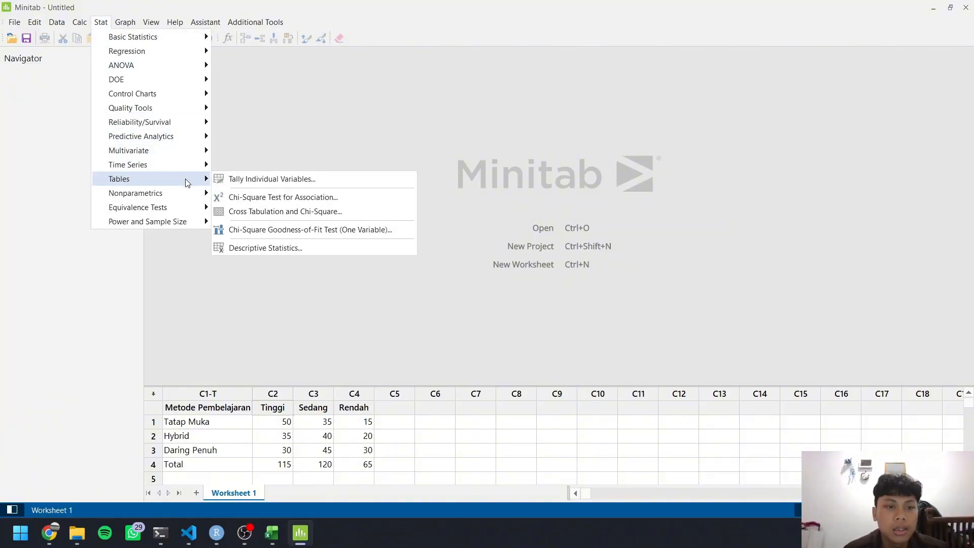
pyautogui.click(260, 199)
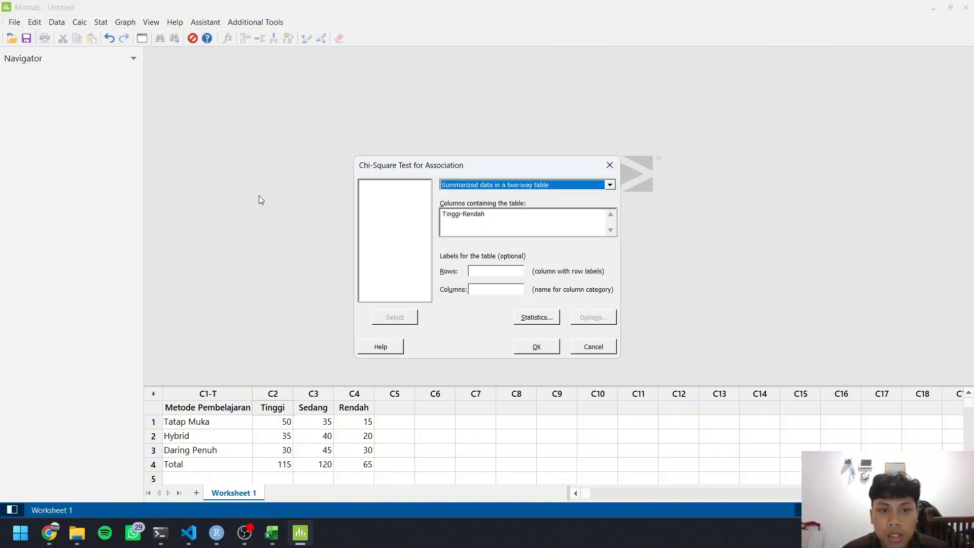
pyautogui.click(502, 189)
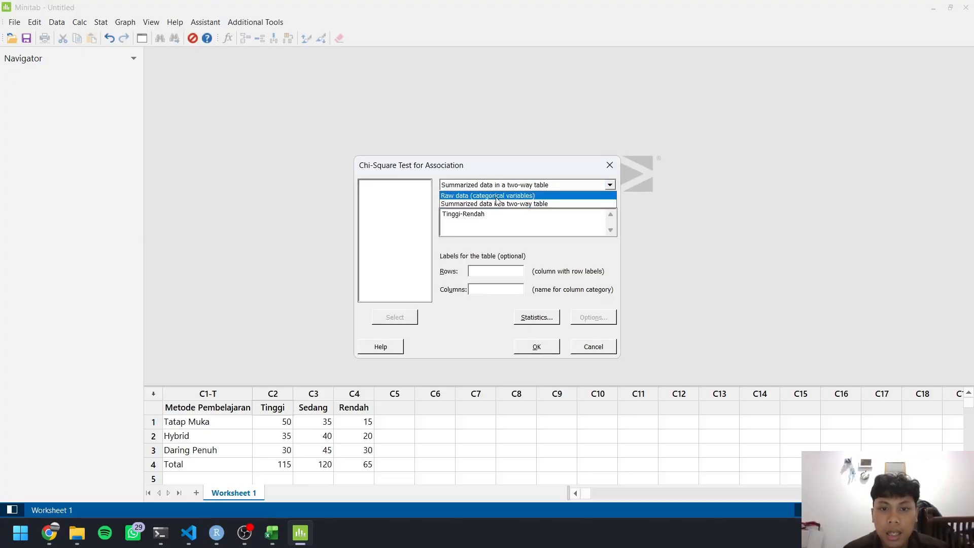
pyautogui.click(503, 193)
# Clear and re-enter Tinggi-Rendah as the columns containing the table, and run the Chi-Square Test for Association.
pyautogui.click(495, 219)
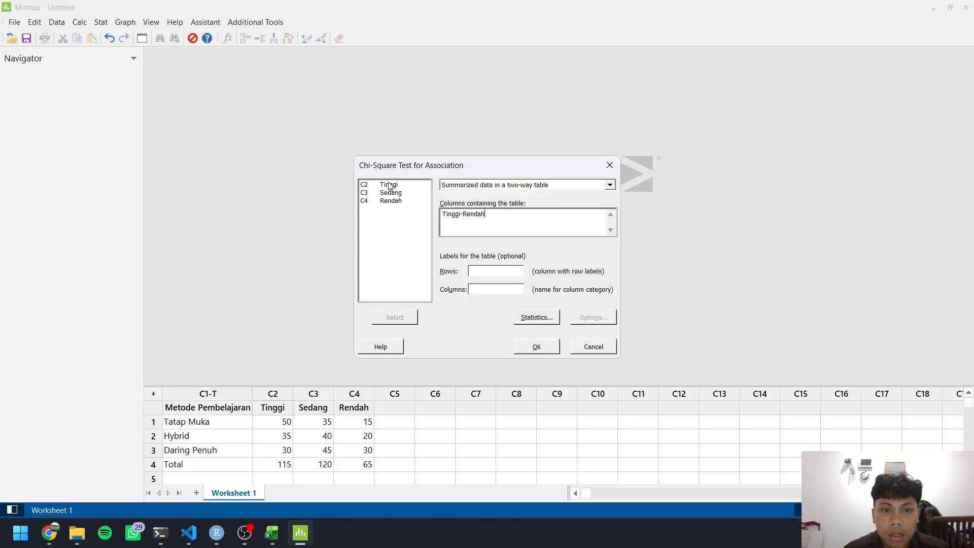
pyautogui.press('BackSpace')
pyautogui.press('BackSpace')
pyautogui.press('BackSpace')
pyautogui.press('BackSpace')
pyautogui.press('BackSpace')
pyautogui.press('BackSpace')
pyautogui.press('BackSpace')
pyautogui.press('BackSpace')
pyautogui.press('BackSpace')
pyautogui.press('BackSpace')
pyautogui.press('BackSpace')
pyautogui.press('BackSpace')
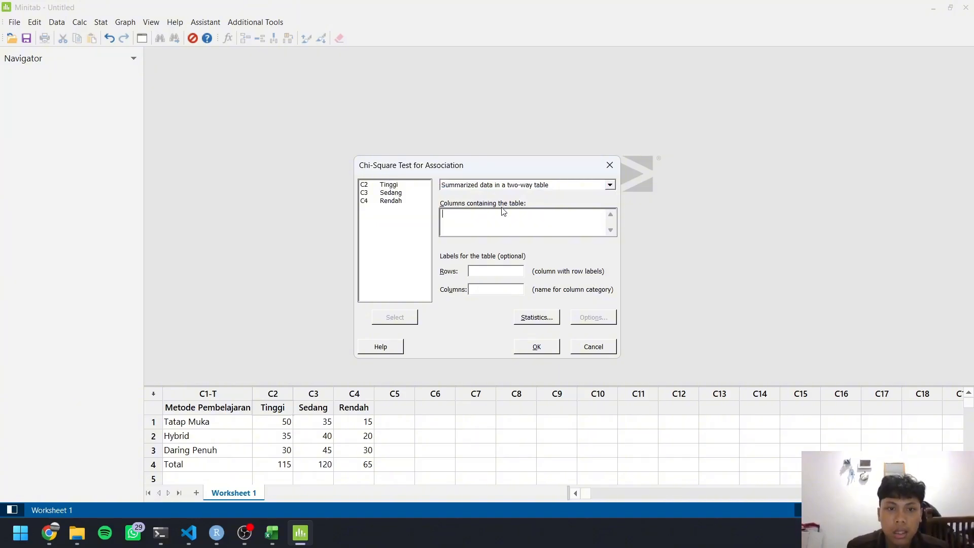
pyautogui.click(395, 186)
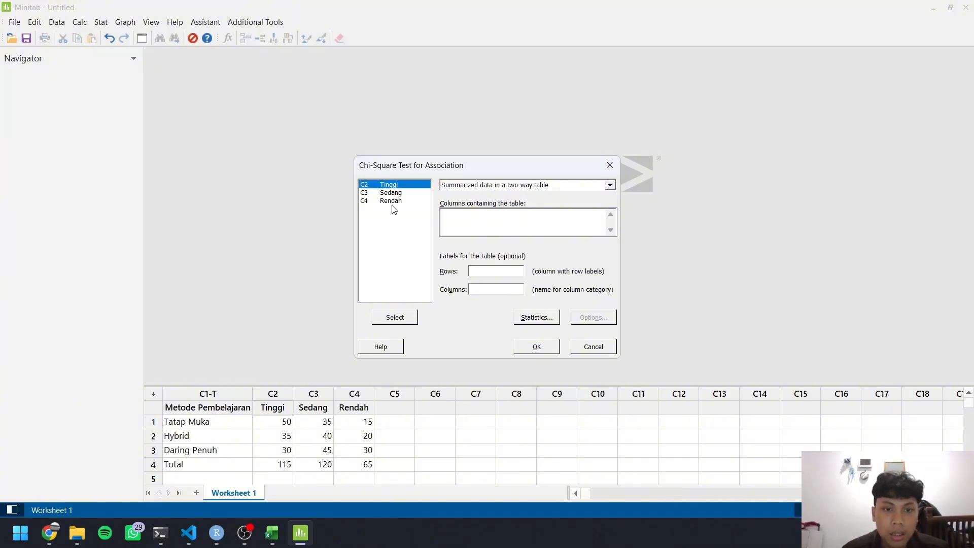
pyautogui.keyDown('shift'); pyautogui.click(395, 201); pyautogui.keyUp('shift')
pyautogui.click(409, 317)
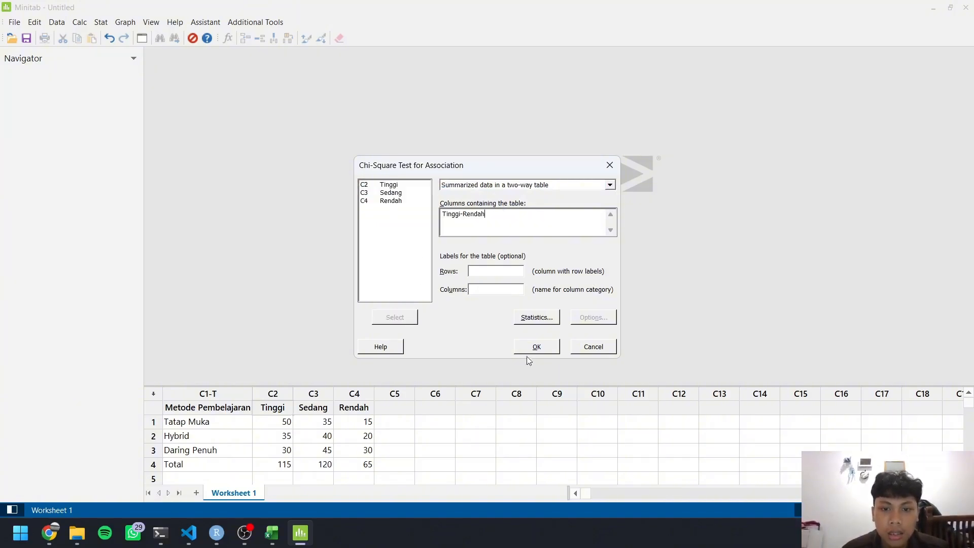
pyautogui.click(539, 349)
# Examine the Chi-Square output in Minitab and compare its statistic and p-value with the RStudio result.
pyautogui.scroll(-1, 428, 272)
pyautogui.scroll(1, 427, 272)
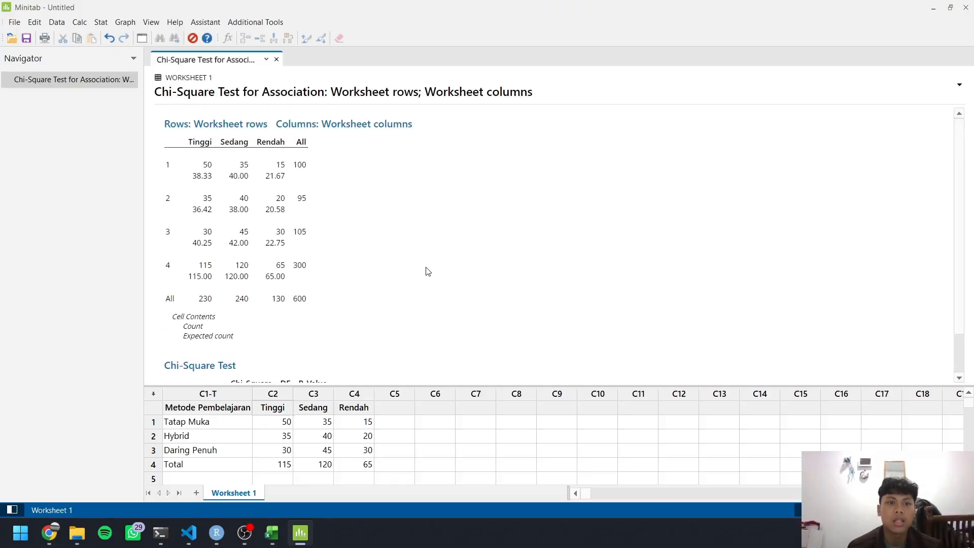
pyautogui.click(323, 189)
pyautogui.scroll(-1, 312, 183)
pyautogui.click(261, 324)
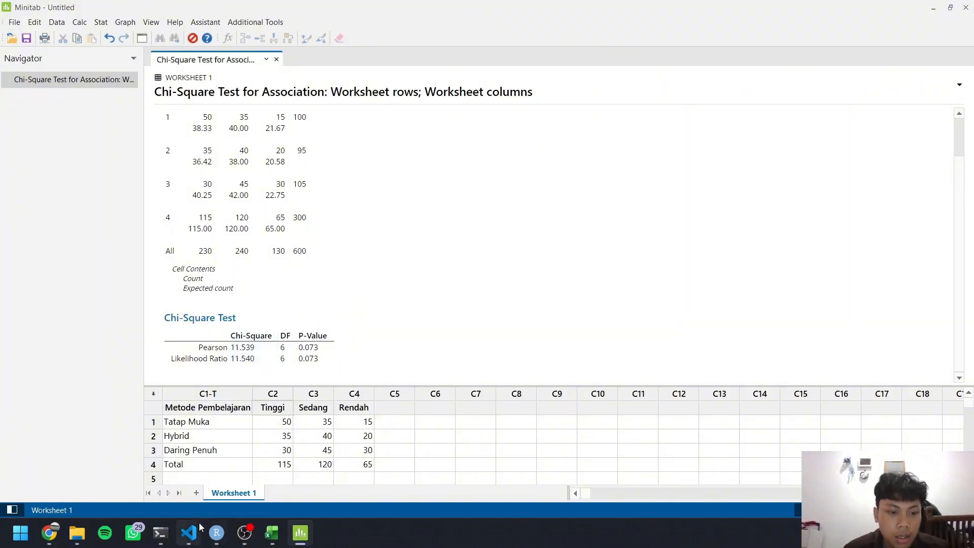
pyautogui.click(216, 533)
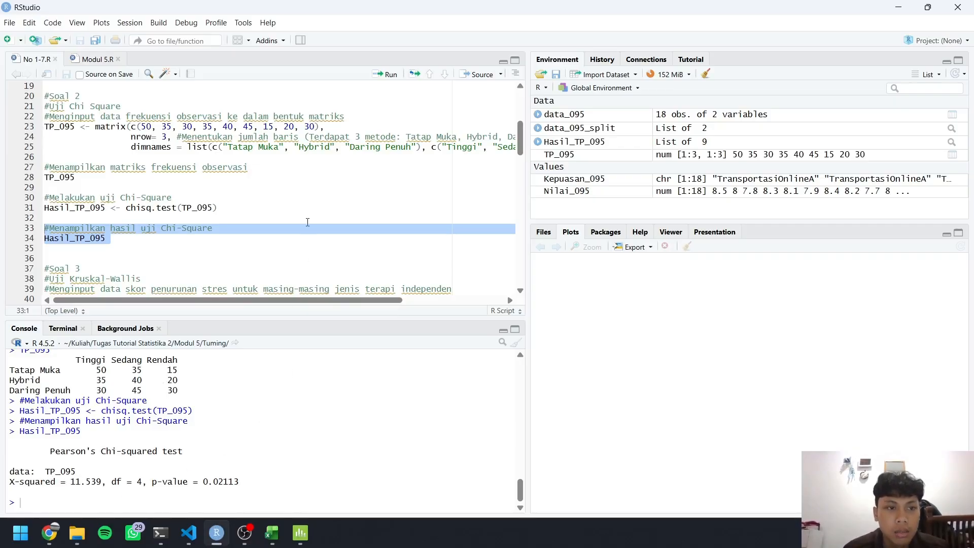
pyautogui.scroll(-2, 307, 221)
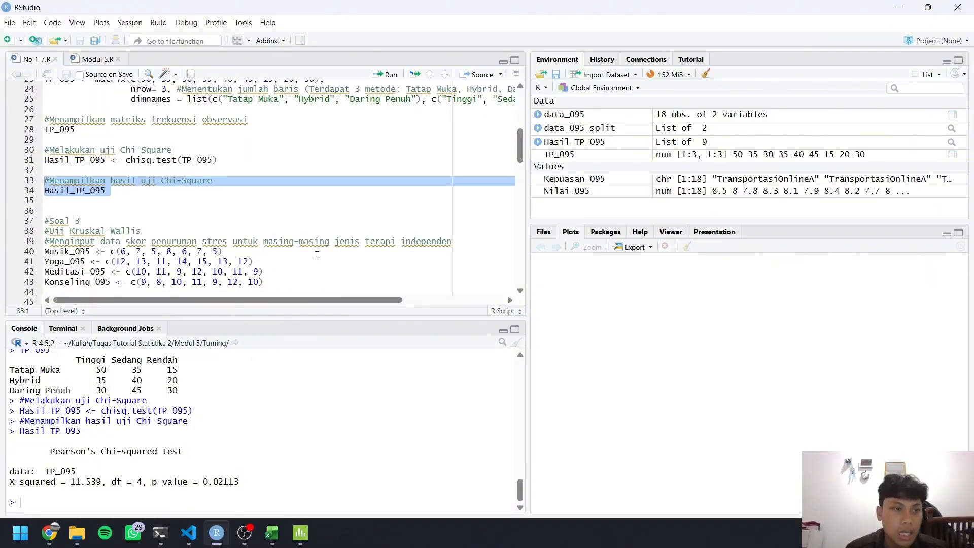
pyautogui.hotkey('alt', 'Tab')
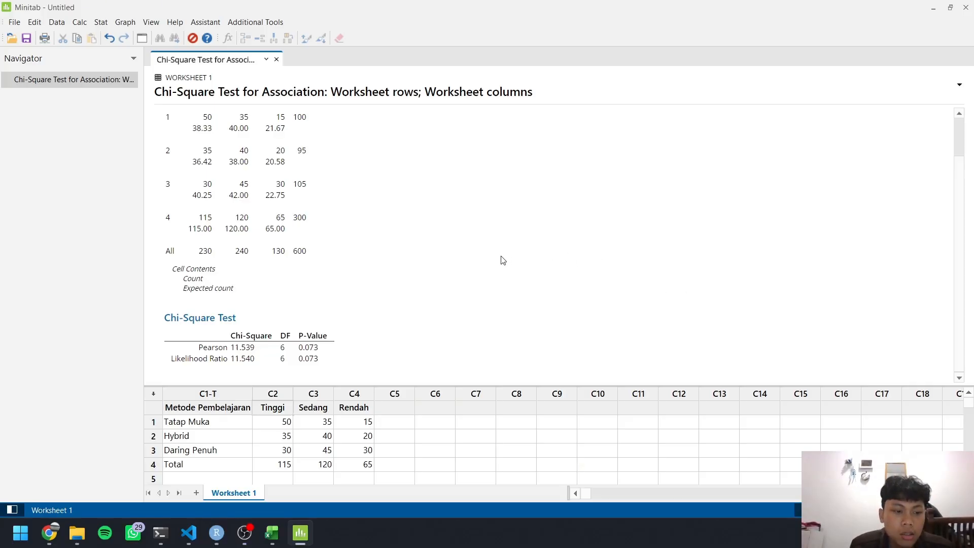
# Copy the C1 (Jenis Terapi) and C2 (Skor Stres) columns, F1:G29, from Excel's Soal 3 sheet into a new Minitab worksheet.
pyautogui.click(278, 541)
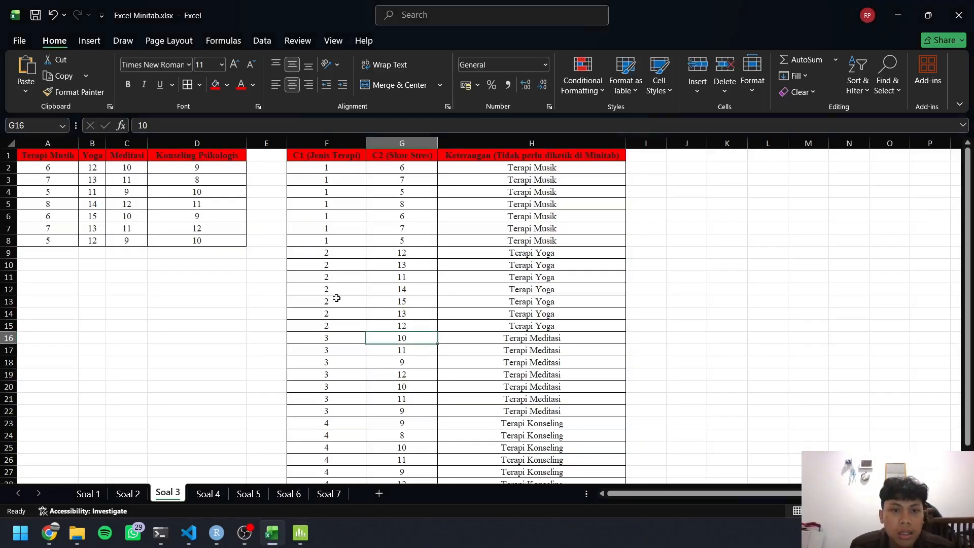
pyautogui.click(337, 301)
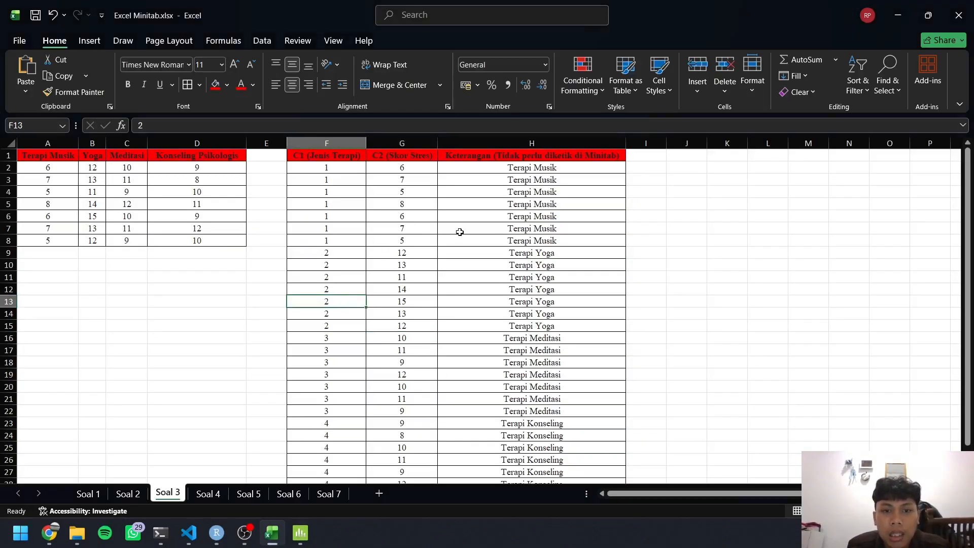
pyautogui.scroll(-1, 460, 232)
pyautogui.scroll(1, 460, 231)
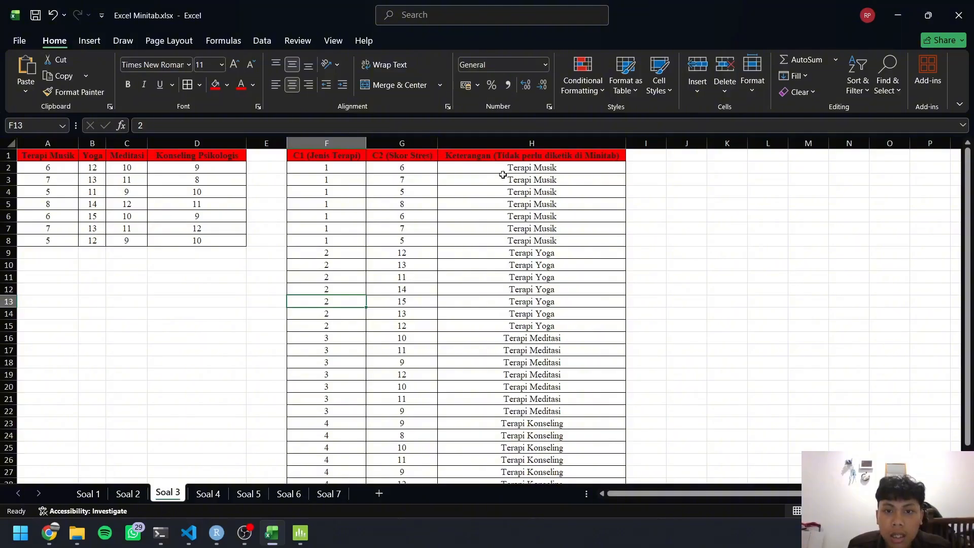
pyautogui.scroll(-3, 510, 216)
pyautogui.scroll(3, 510, 217)
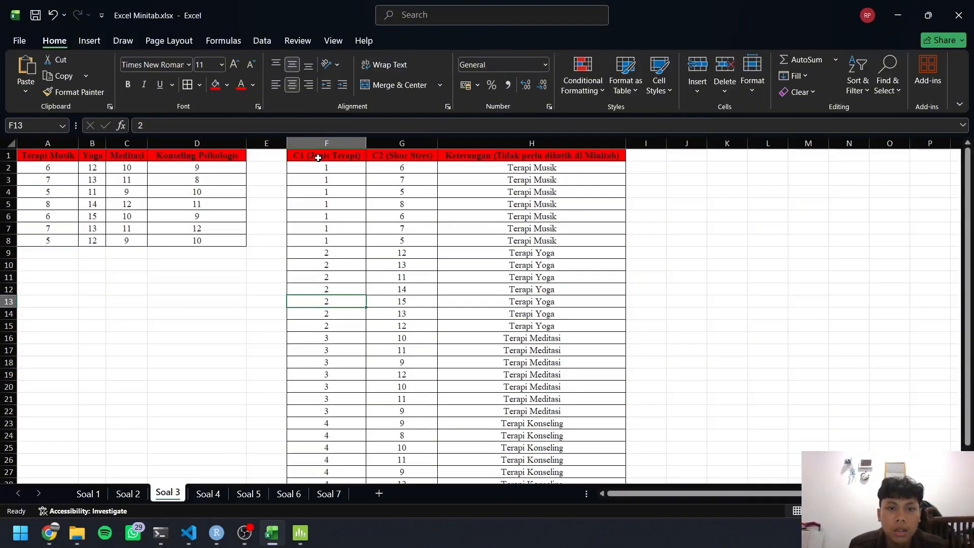
pyautogui.moveTo(318, 158); pyautogui.dragTo(402, 458)
pyautogui.hotkey('ctrl', 'c')
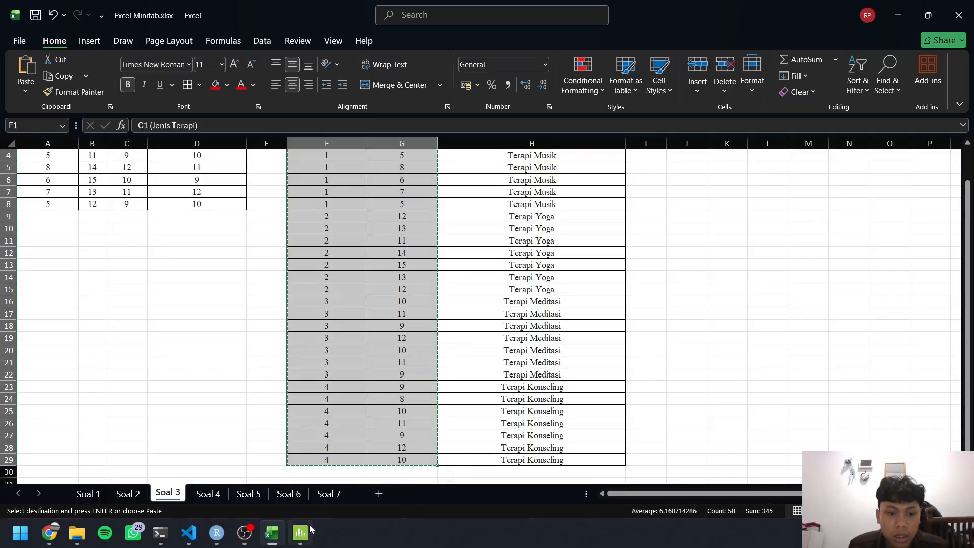
pyautogui.click(302, 532)
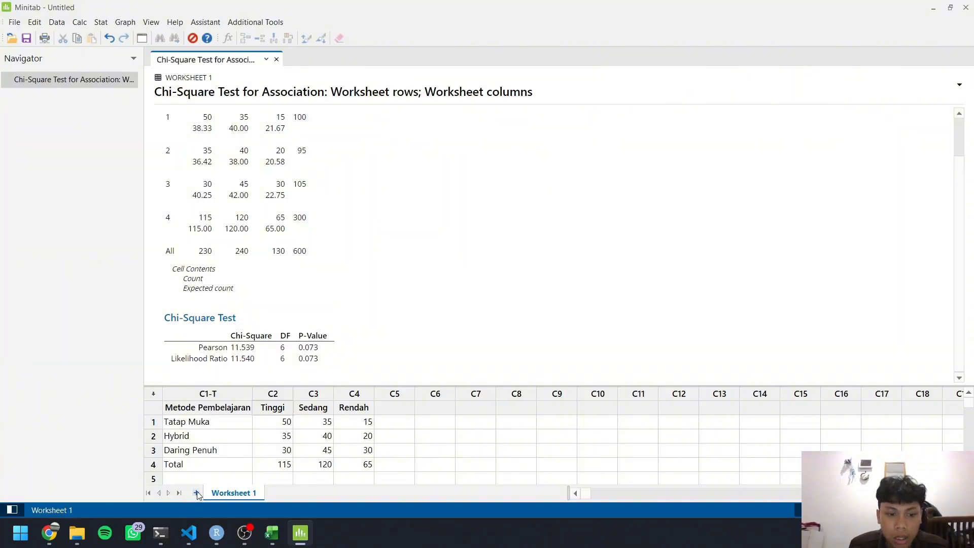
pyautogui.click(196, 493)
pyautogui.hotkey('ctrl', 'v')
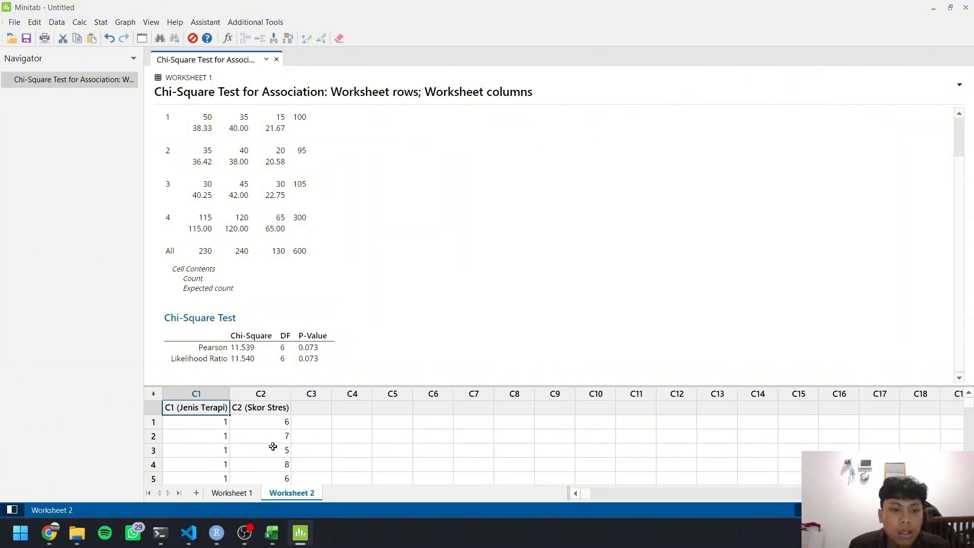
# Run a Kruskal-Wallis test with C2 (Skor Stres) as the response and C1 (Jenis Terapi) as the factor.
pyautogui.click(102, 23)
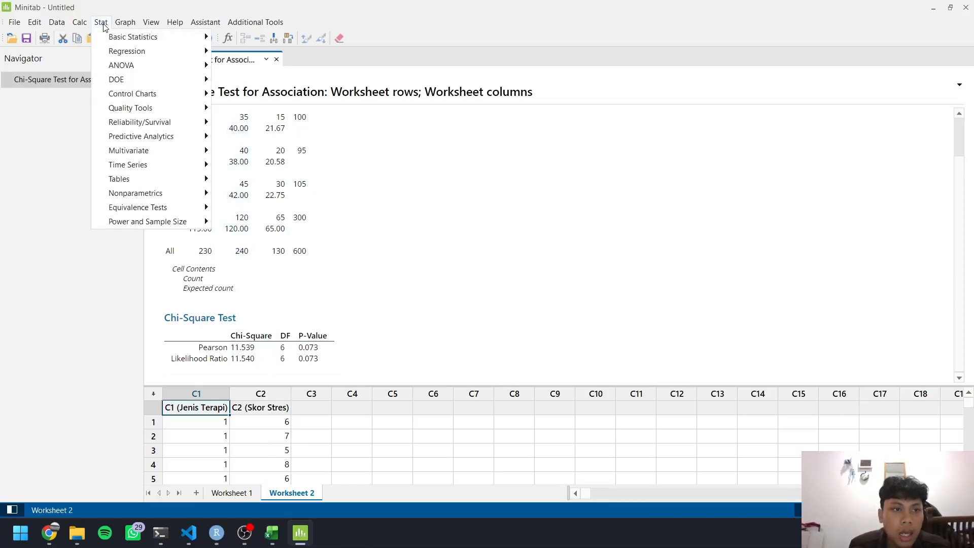
pyautogui.moveTo(189, 194)
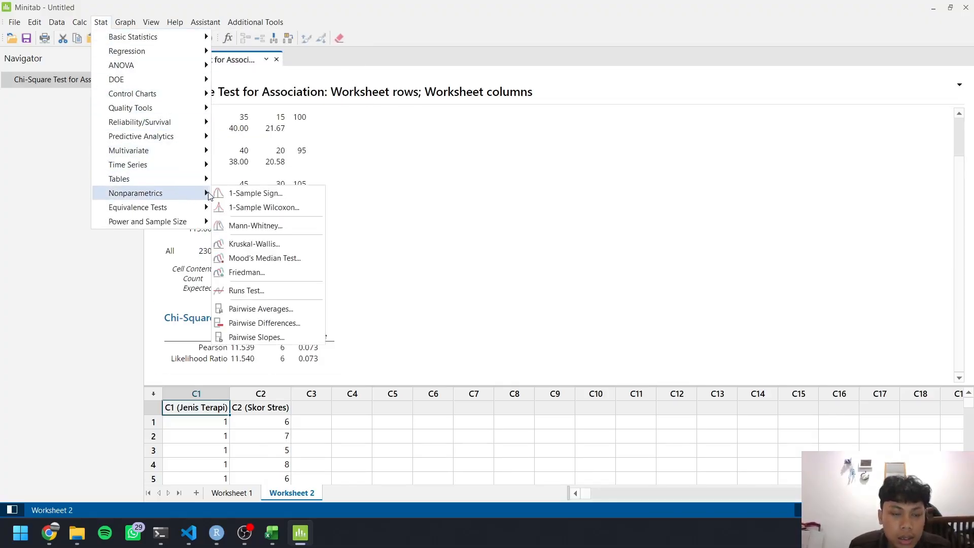
pyautogui.click(287, 248)
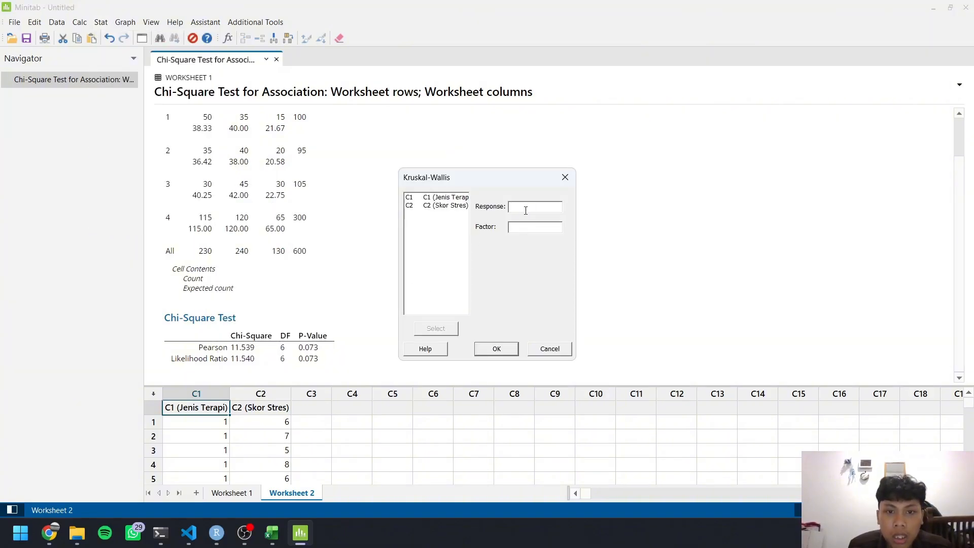
pyautogui.click(447, 206)
pyautogui.click(437, 329)
pyautogui.click(442, 197)
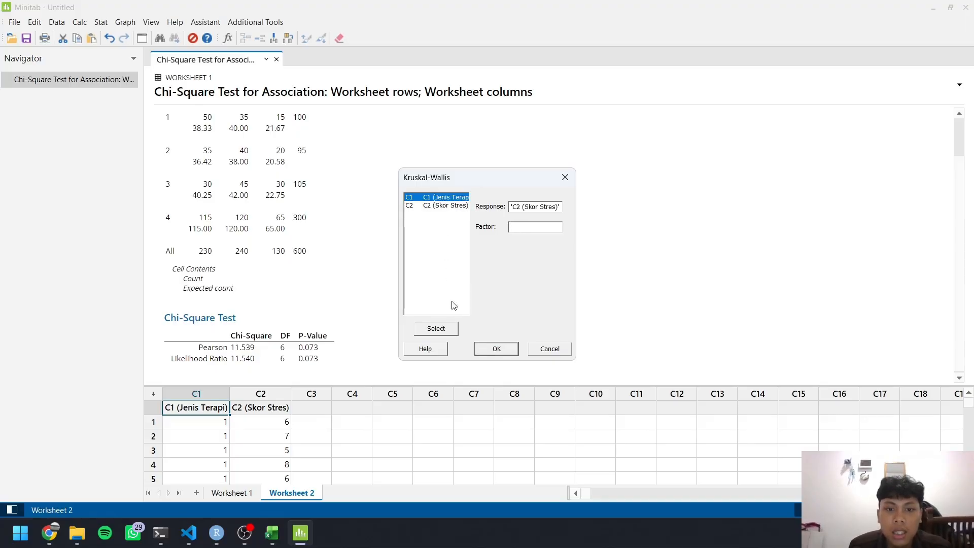
pyautogui.click(454, 333)
pyautogui.click(490, 348)
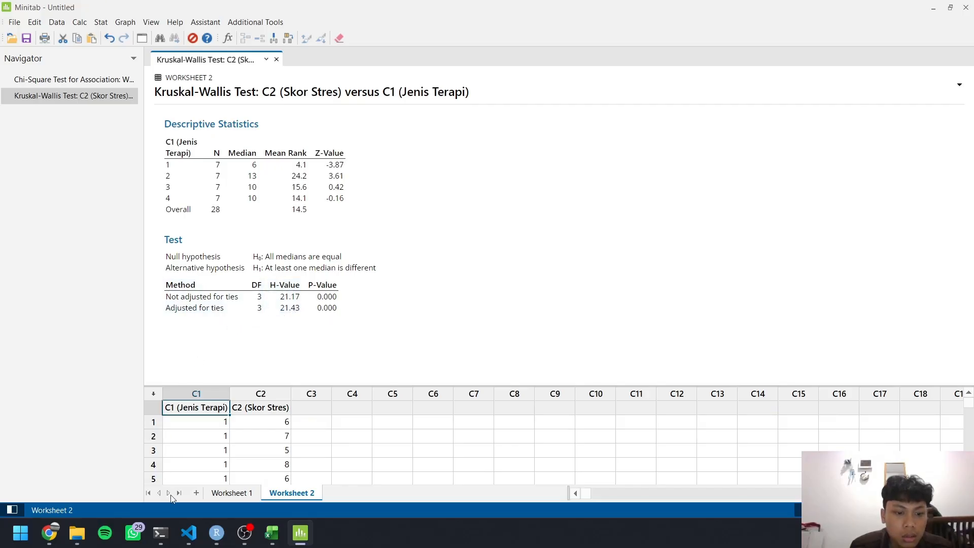
# Switch to RStudio and check the Kruskal-Wallis test output for question 3.
pyautogui.click(217, 537)
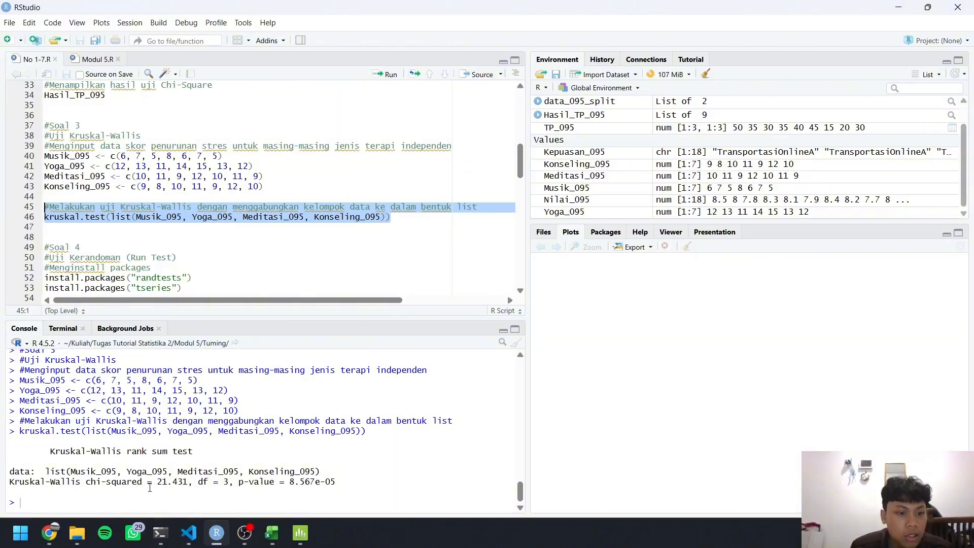
# Switch to Minitab and compare the Kruskal-Wallis H-value and p-value with the RStudio result.
pyautogui.click(301, 533)
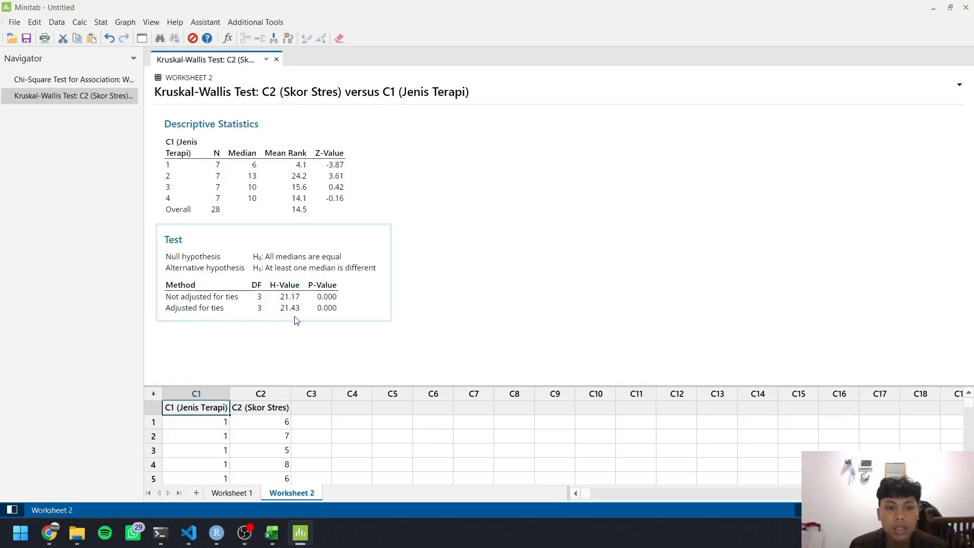
pyautogui.hotkey('alt', 'Tab')
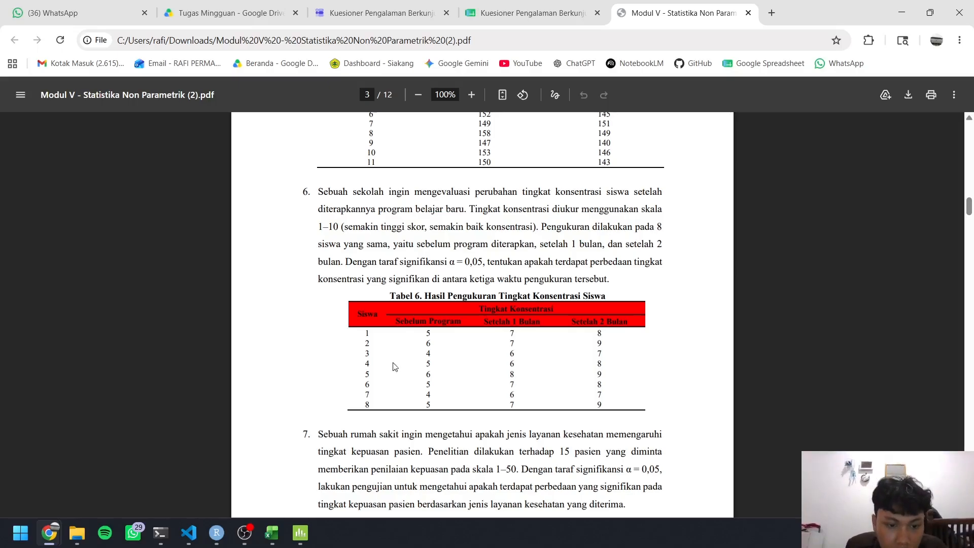
# Switch to Excel's Soal 6 sheet and review the Hasil Pengukuran, Periode and Sampel columns against the question 6 table.
pyautogui.click(273, 533)
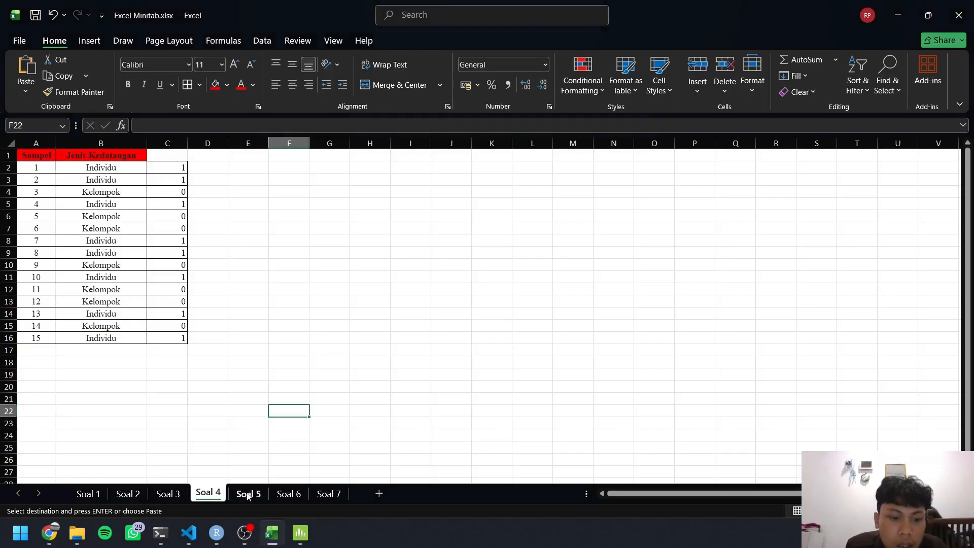
pyautogui.click(289, 494)
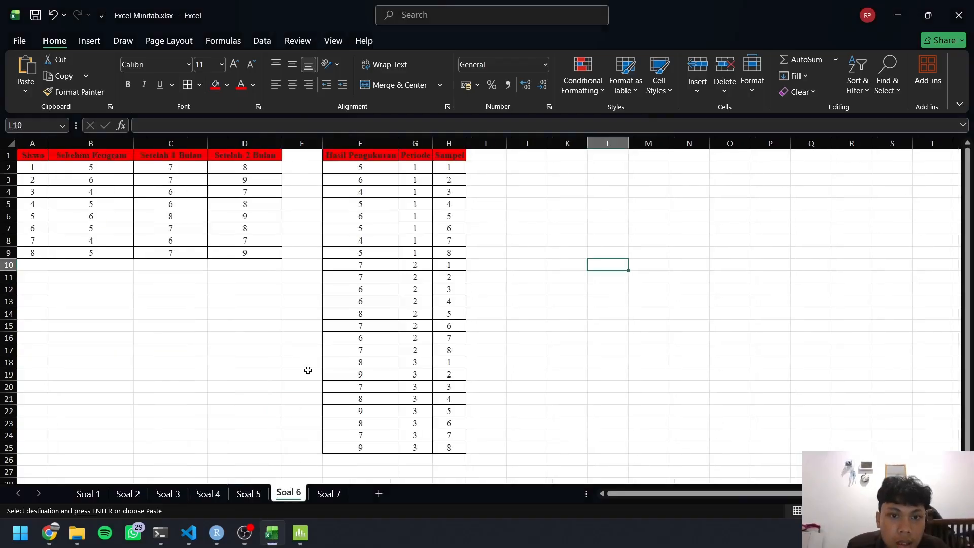
pyautogui.click(372, 226)
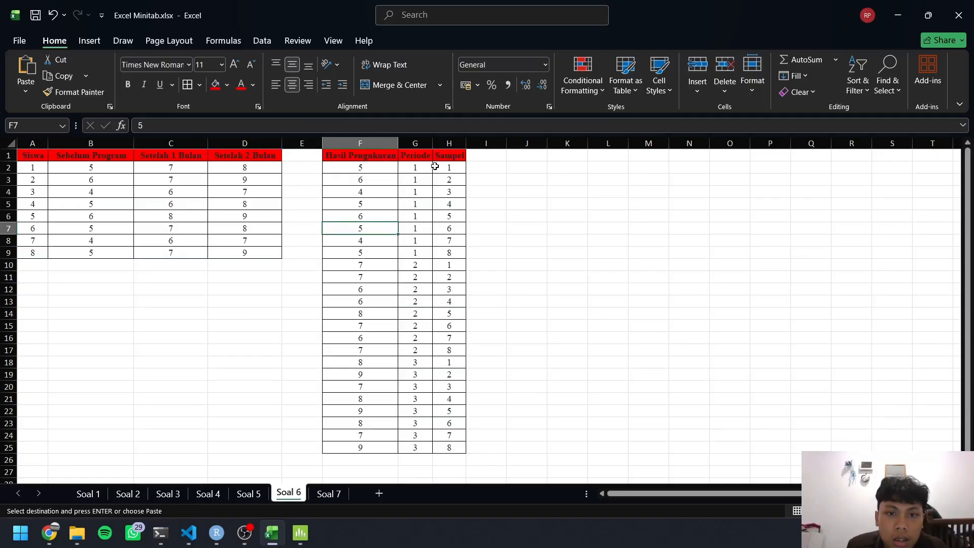
pyautogui.click(428, 183)
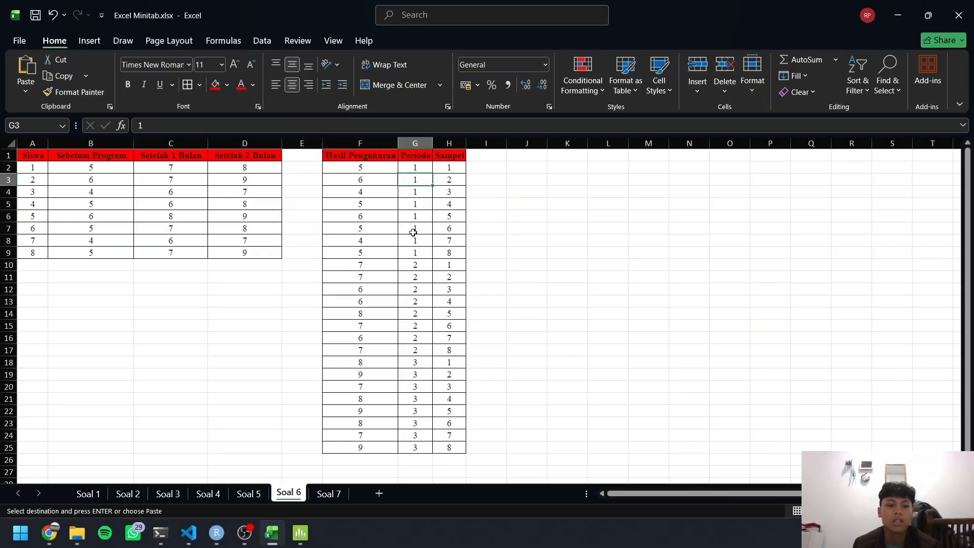
# Switch to RStudio and run the Soal 6 lines that define Sebelum_Program_095, Setelah_1_Bulan_095 and Setelah_2_Bulan_095.
pyautogui.click(217, 531)
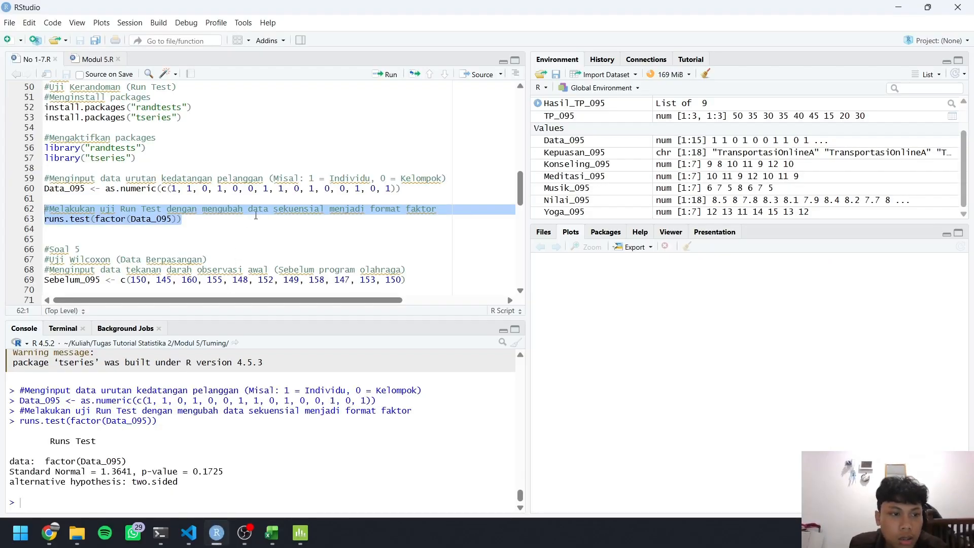
pyautogui.scroll(-7, 256, 215)
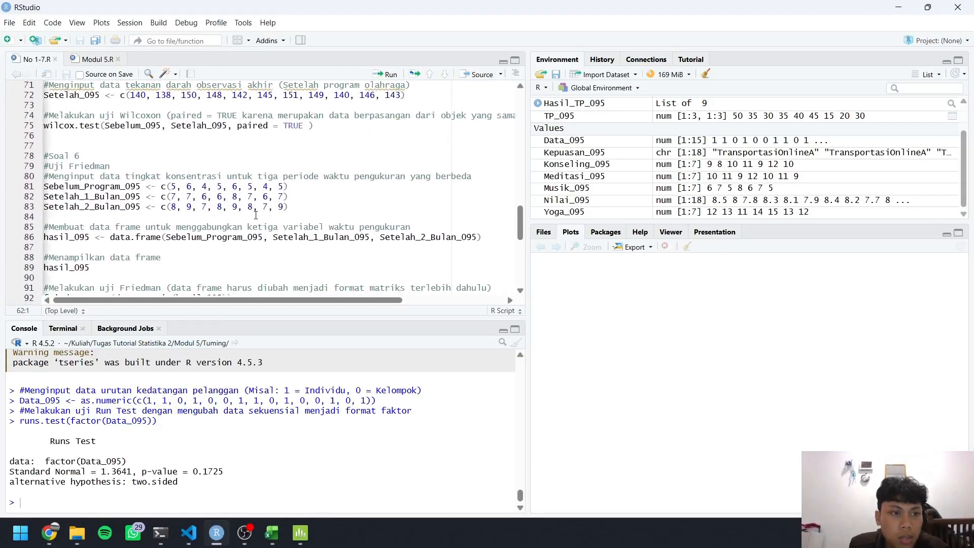
pyautogui.scroll(-1, 256, 215)
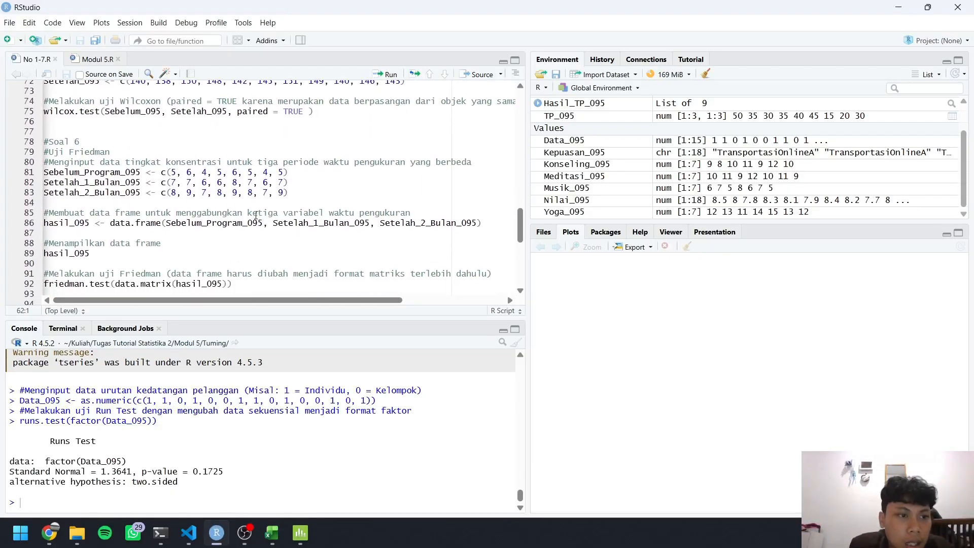
pyautogui.moveTo(303, 195); pyautogui.dragTo(21, 142)
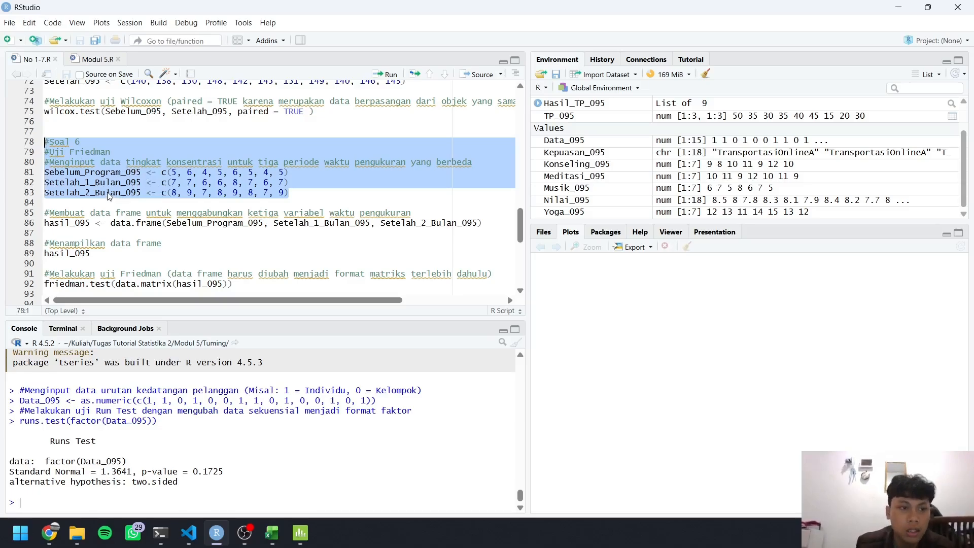
pyautogui.hotkey('ctrl', 'Return')
# Run the lines that build the hasil_095 data frame from the three measurement periods and display it.
pyautogui.scroll(-1, 108, 197)
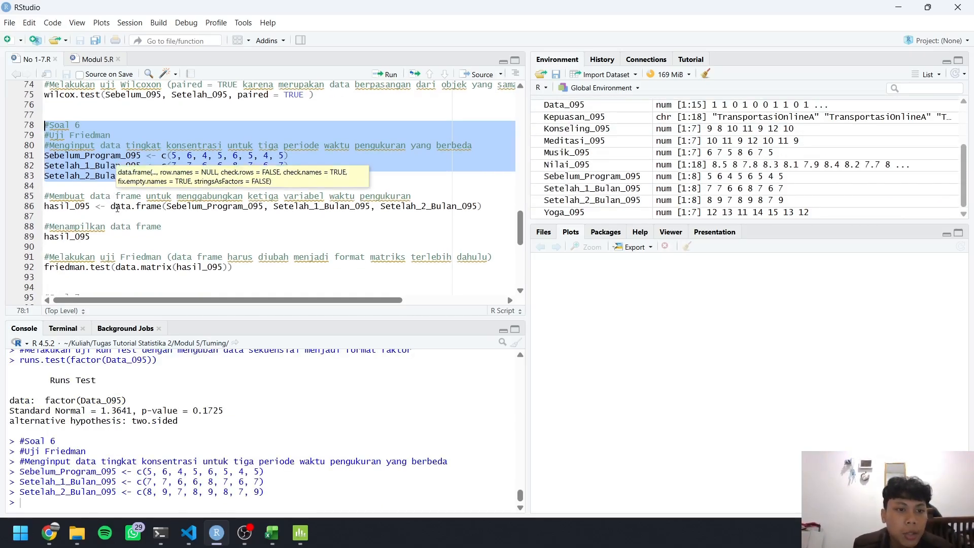
pyautogui.hscroll(1, 434, 195)
pyautogui.moveTo(467, 207); pyautogui.dragTo(3, 201)
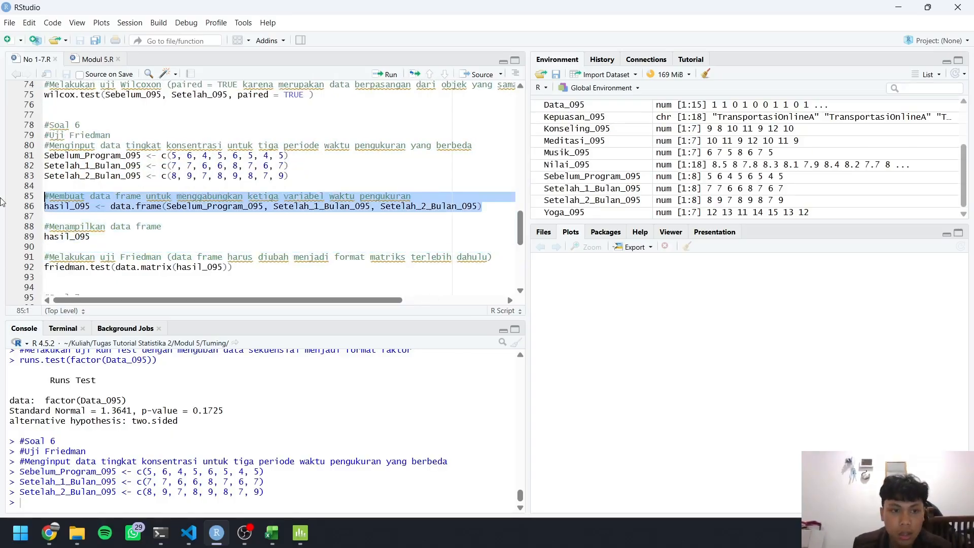
pyautogui.hotkey('ctrl', 'Return')
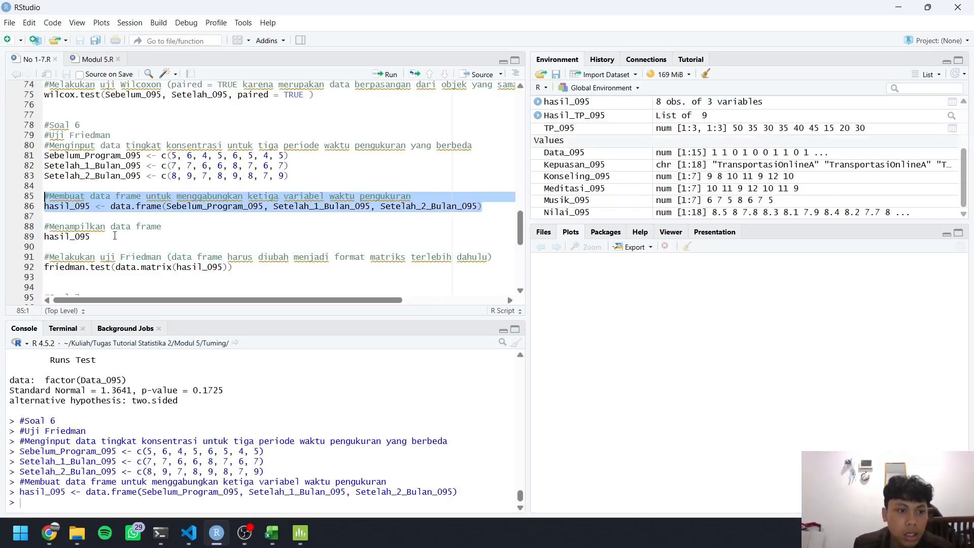
pyautogui.moveTo(114, 236); pyautogui.dragTo(20, 231)
pyautogui.hotkey('ctrl', 'Return')
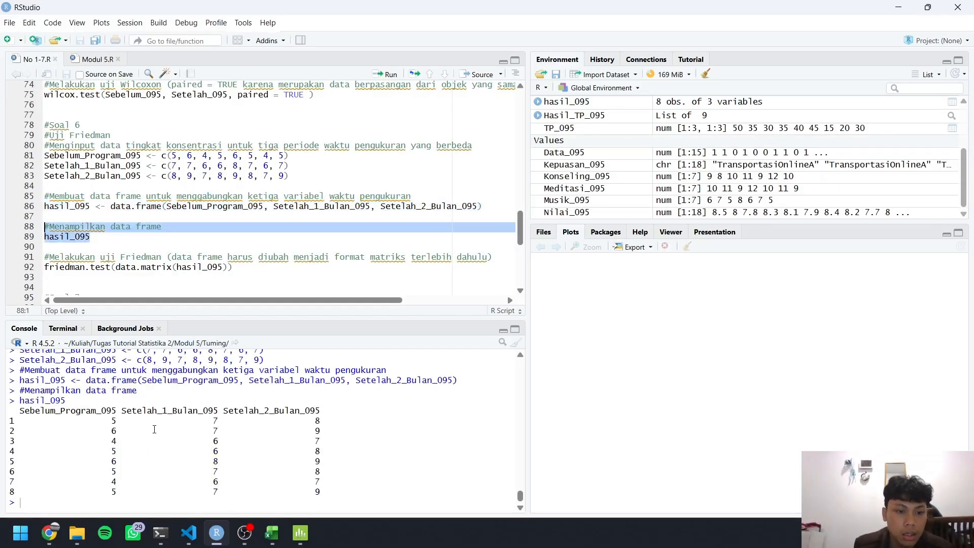
# Run the Friedman test on hasil_095 converted to a matrix with friedman.test(data.matrix(hasil_095)).
pyautogui.scroll(-2, 222, 237)
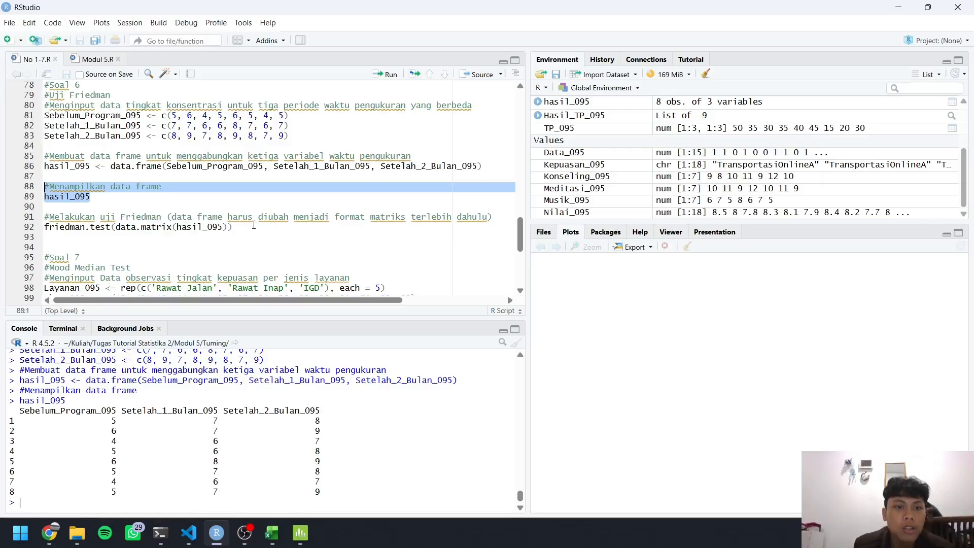
pyautogui.moveTo(232, 226); pyautogui.dragTo(20, 223)
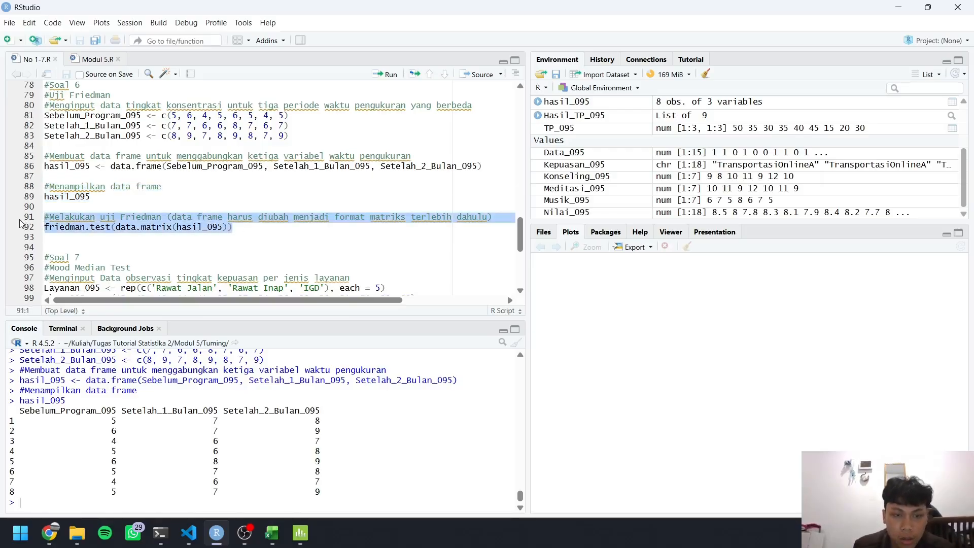
pyautogui.hotkey('ctrl', 'Return')
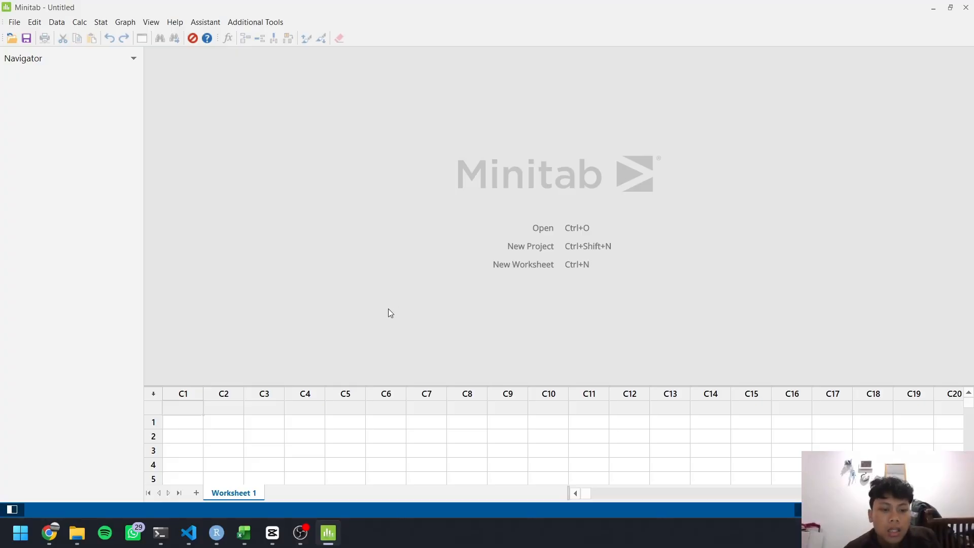
# Copy the Hasil Pengukuran, Periode and Sampel columns, F1:H25, from Excel's Soal 6 sheet into the empty Minitab worksheet starting at C1's header.
pyautogui.click(245, 532)
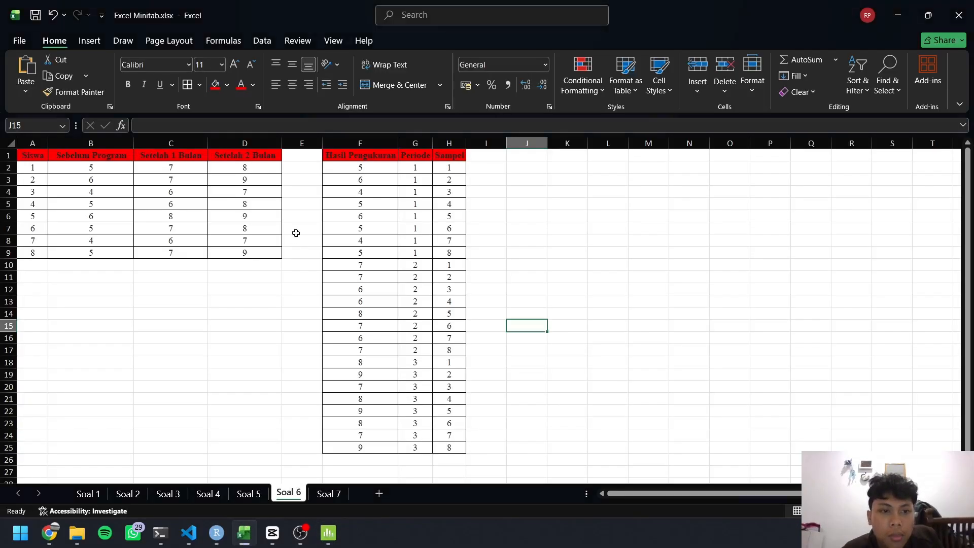
pyautogui.click(364, 214)
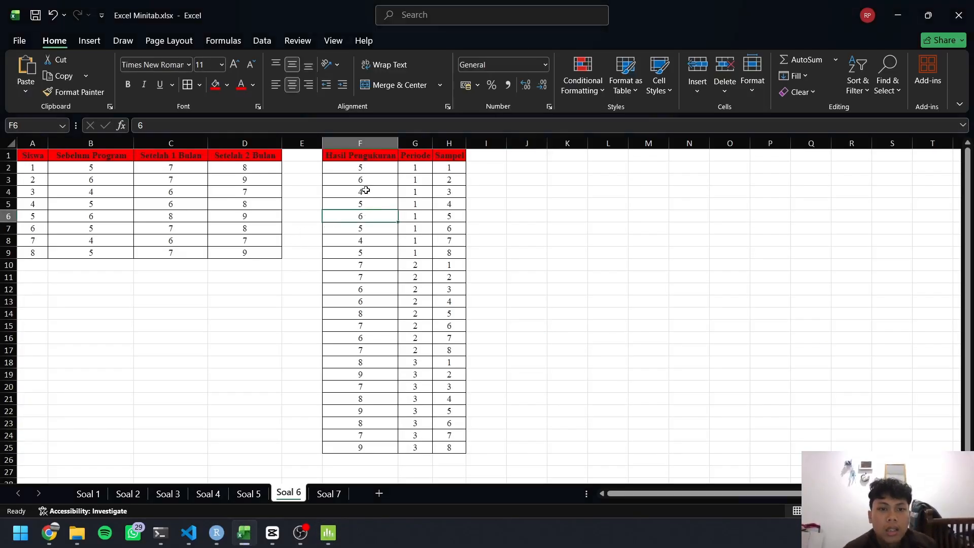
pyautogui.click(359, 157)
pyautogui.moveTo(455, 449); pyautogui.dragTo(337, 147)
pyautogui.hotkey('ctrl', 'c')
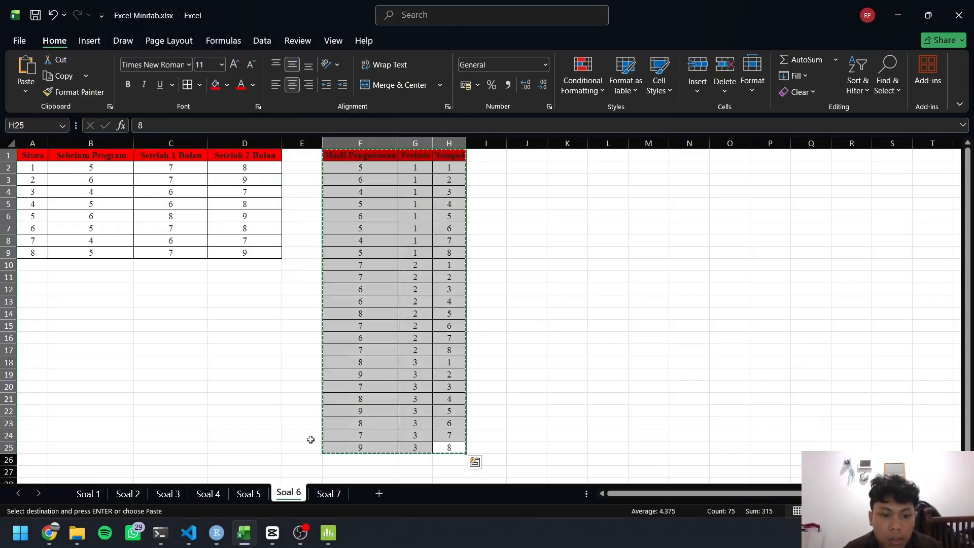
pyautogui.click(329, 533)
pyautogui.click(189, 408)
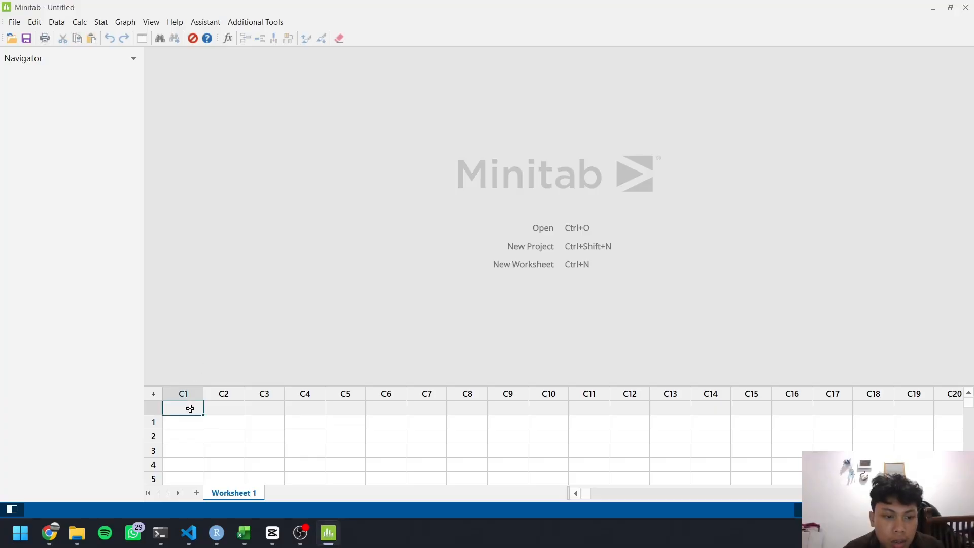
pyautogui.hotkey('ctrl', 'v')
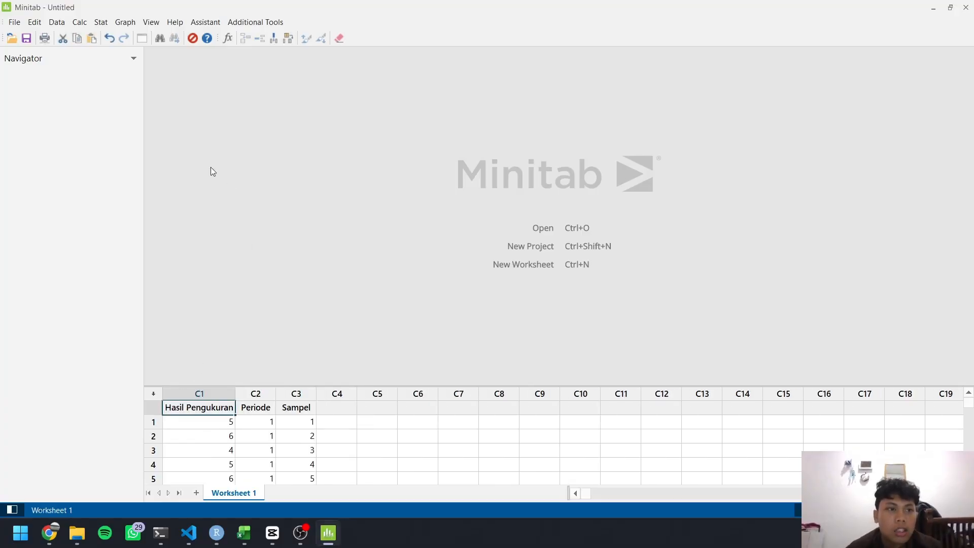
# Run a Friedman test with Hasil Pengukuran as the response, Periode as the treatment and Sampel as the blocks.
pyautogui.click(101, 22)
pyautogui.moveTo(172, 193)
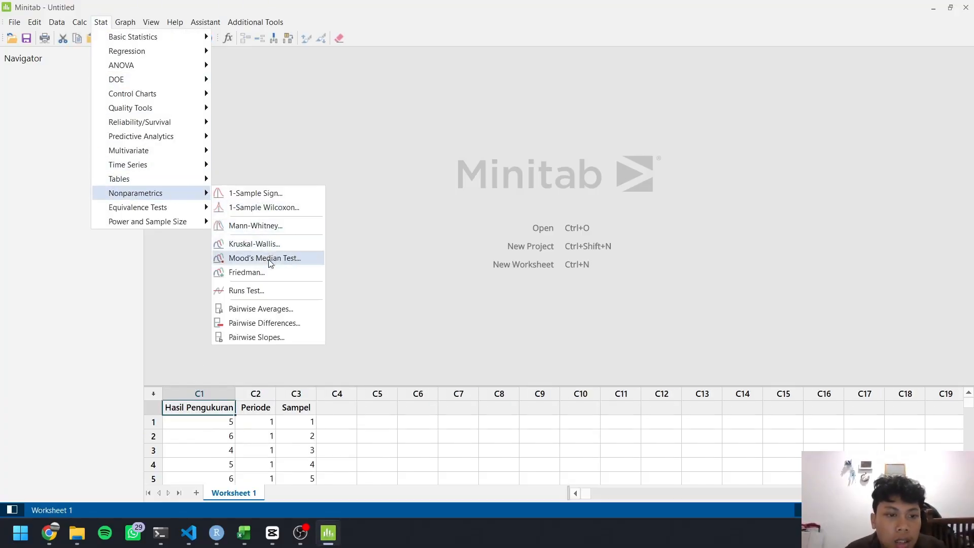
pyautogui.click(276, 274)
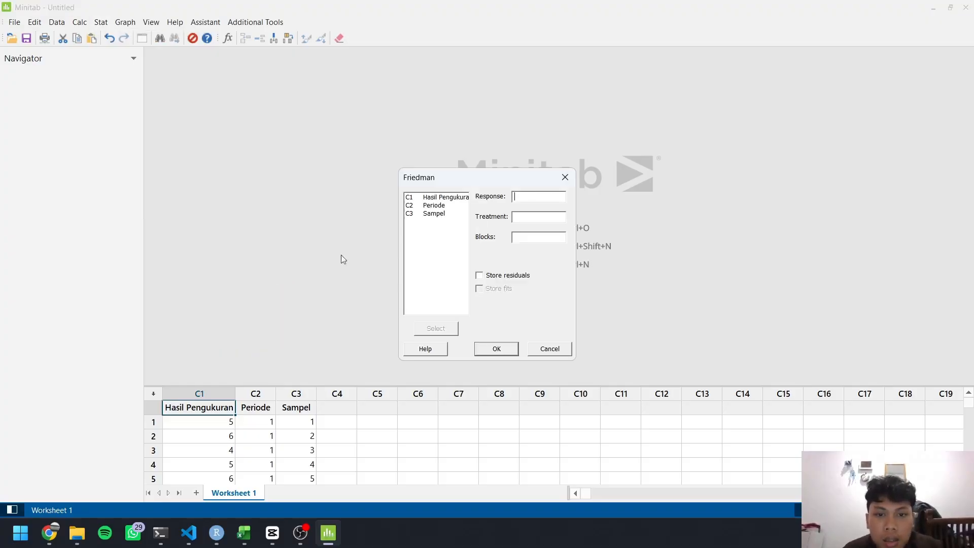
pyautogui.click(445, 202)
pyautogui.click(440, 329)
pyautogui.click(442, 206)
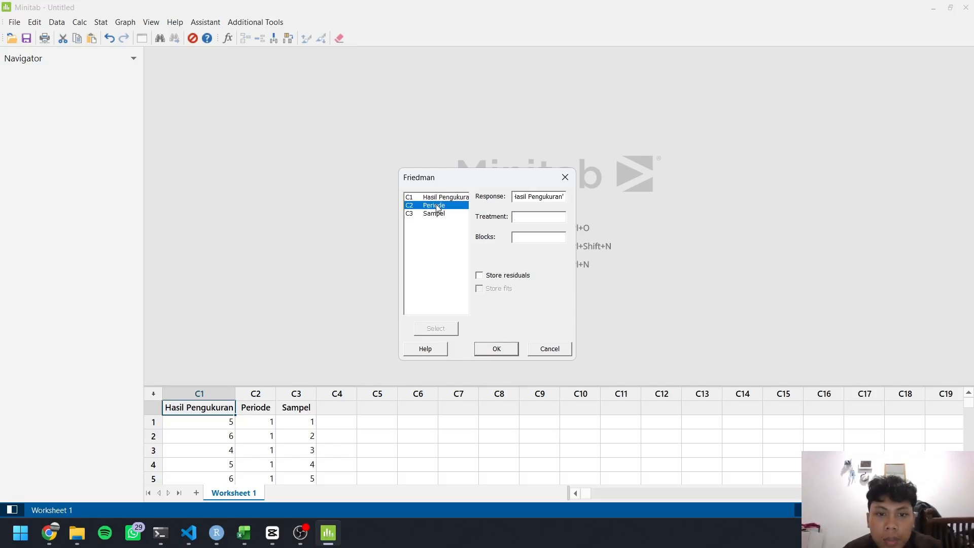
pyautogui.click(436, 329)
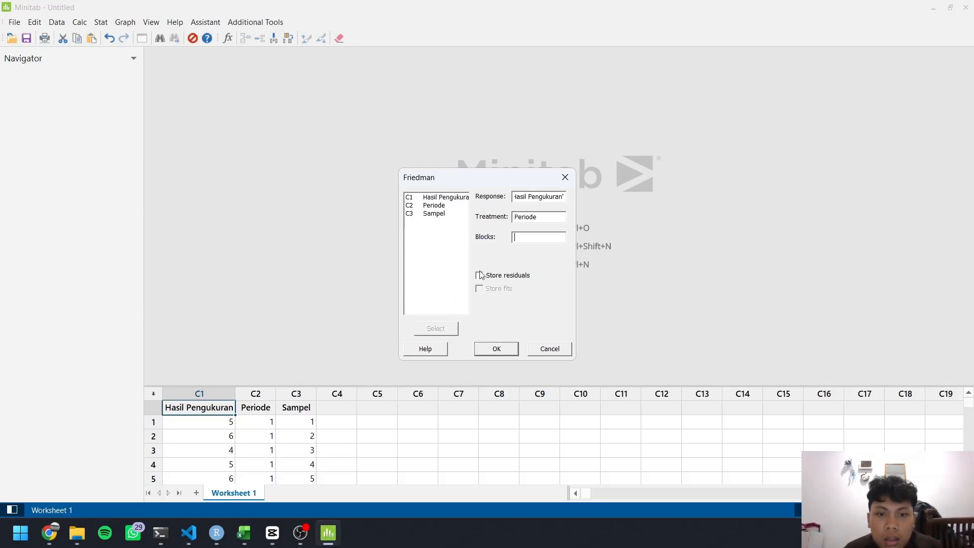
pyautogui.click(436, 214)
pyautogui.click(450, 329)
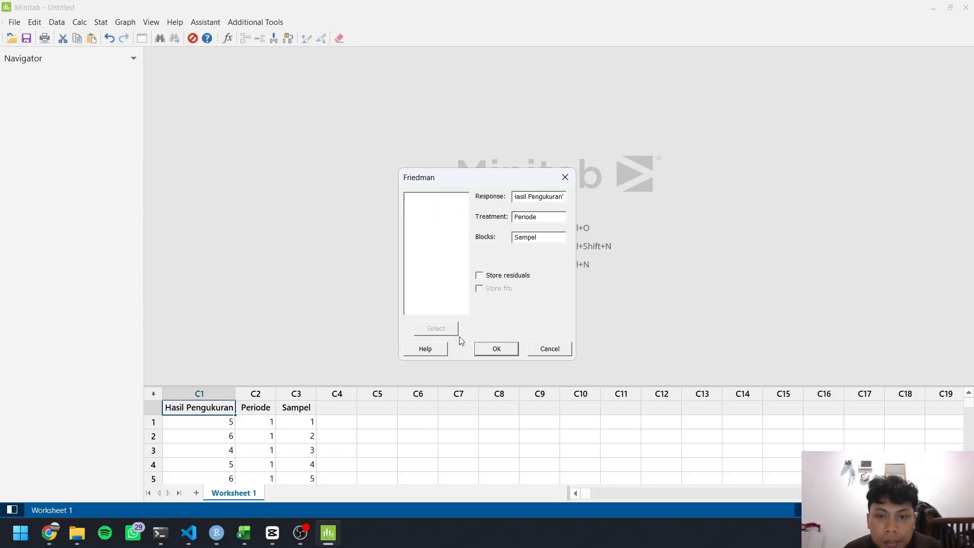
pyautogui.click(485, 349)
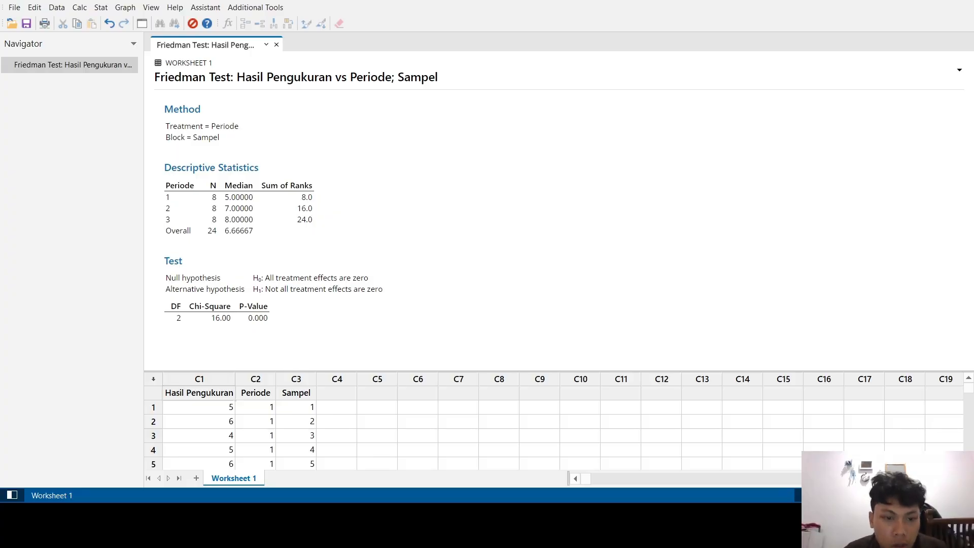
# Read question 7 and Tabel 7 in the module PDF and check the matching data in Excel's Soal 7 sheet.
pyautogui.hotkey('alt', 'Tab')
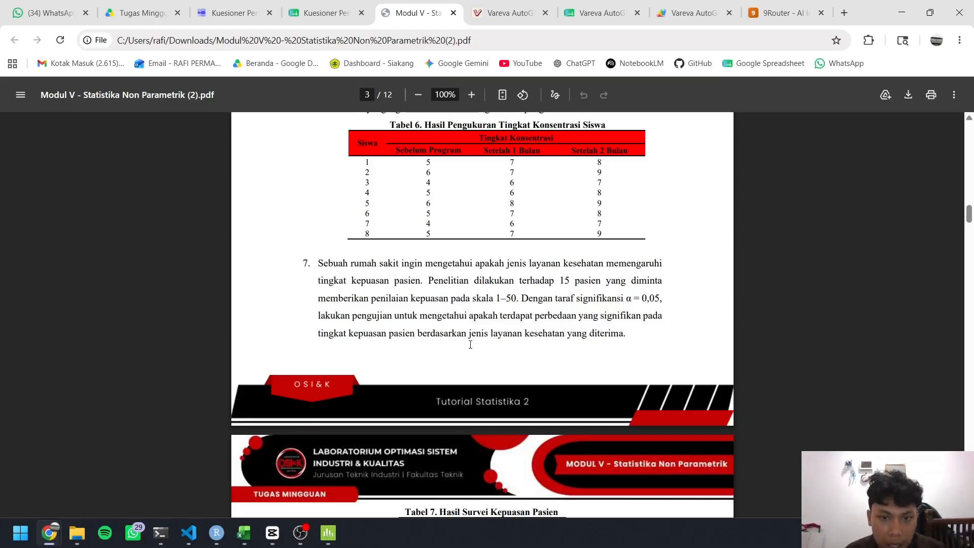
pyautogui.scroll(-3, 470, 345)
pyautogui.scroll(-1, 477, 429)
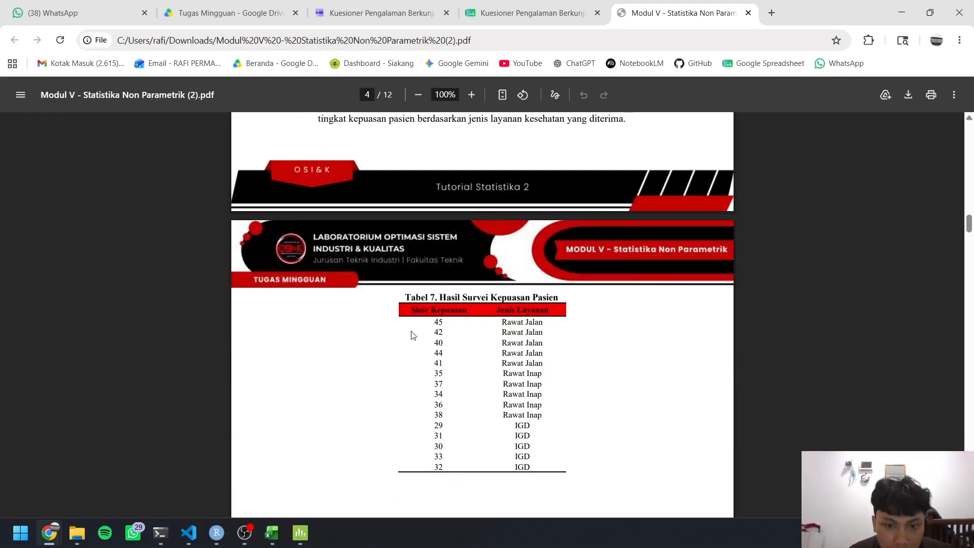
pyautogui.click(269, 531)
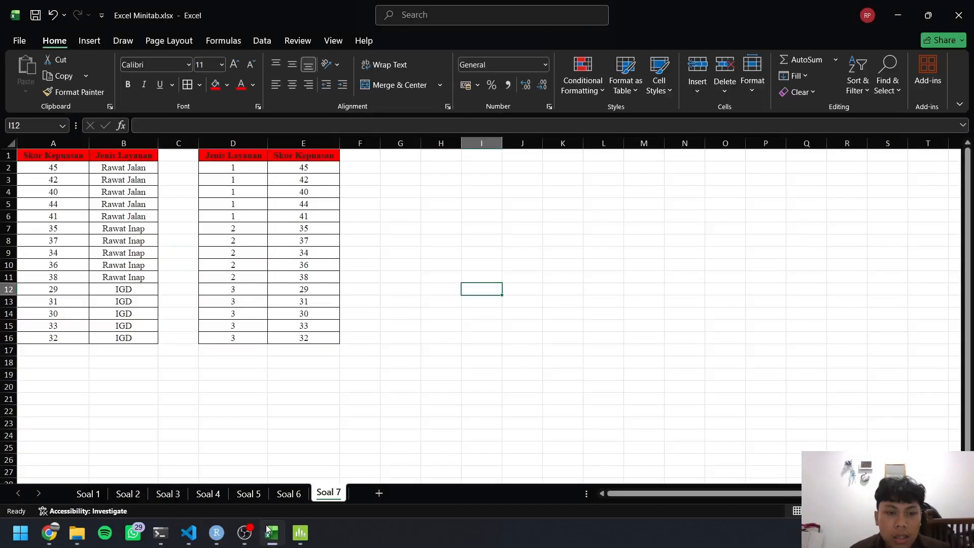
pyautogui.click(285, 242)
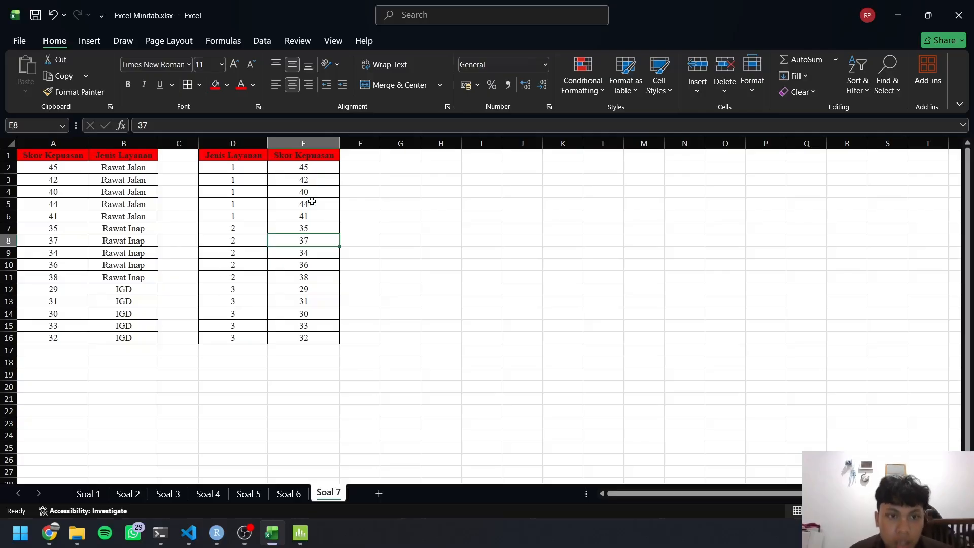
# In RStudio, run the Soal 7 input lines that define the Layanan_095 and Skor_095 vectors in No 1-7.R.
pyautogui.click(222, 540)
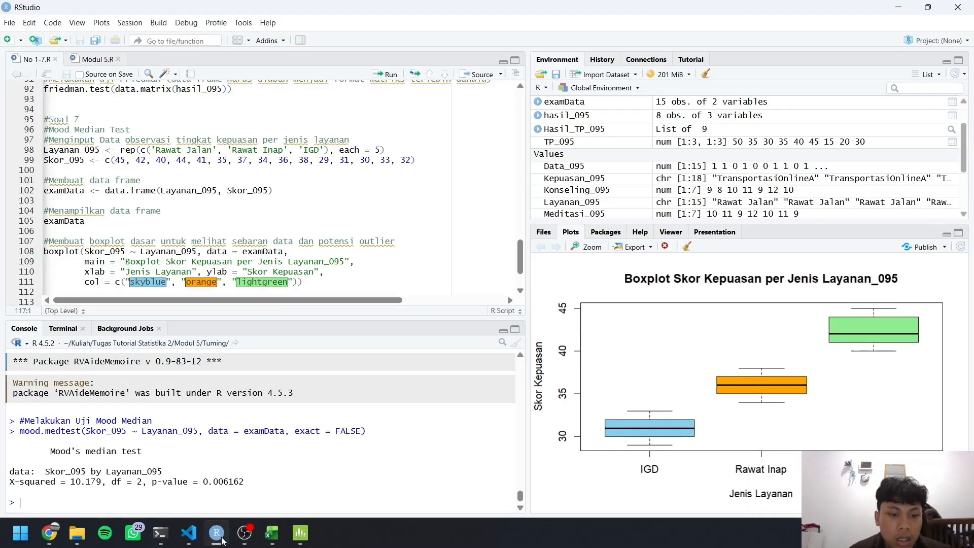
pyautogui.scroll(3, 295, 209)
pyautogui.scroll(-2, 295, 209)
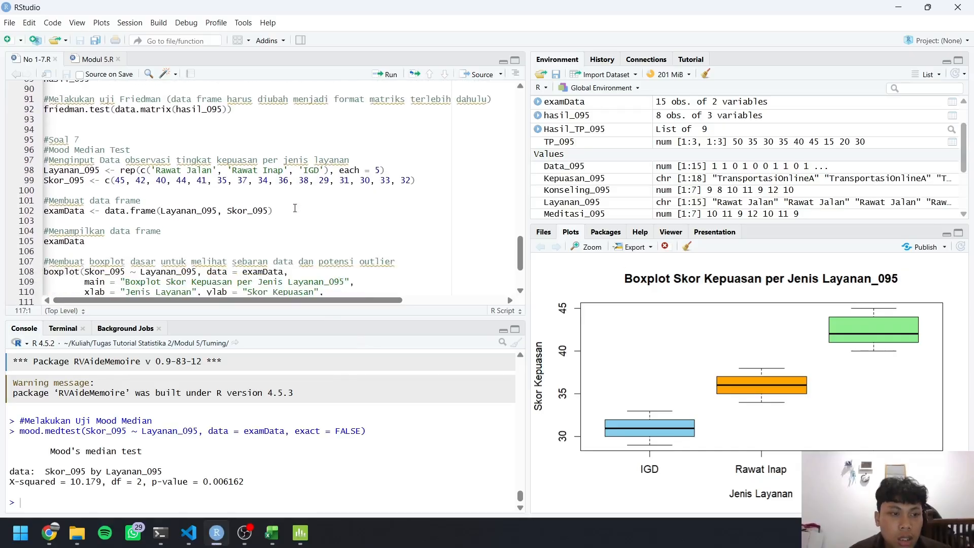
pyautogui.scroll(1, 295, 208)
pyautogui.moveTo(414, 190); pyautogui.dragTo(47, 152)
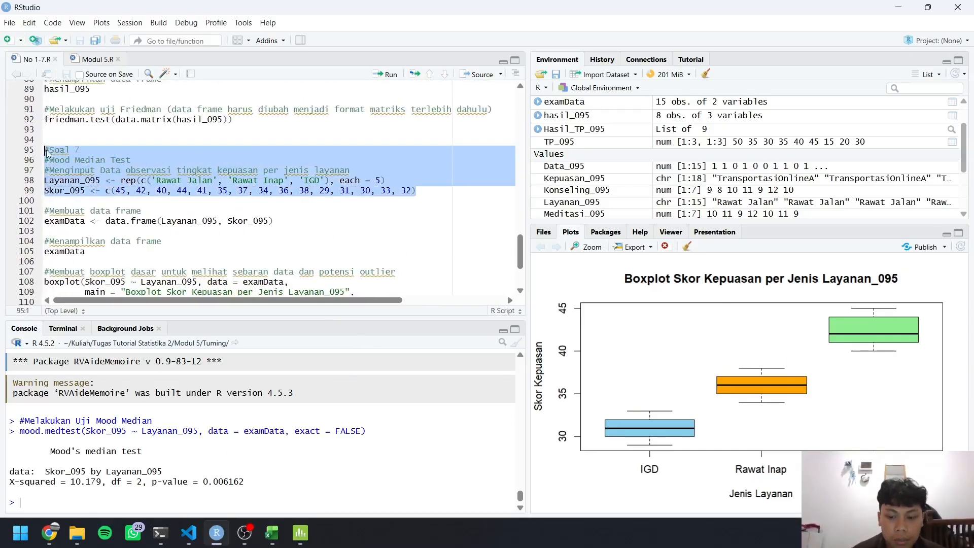
pyautogui.hotkey('ctrl', 'Return')
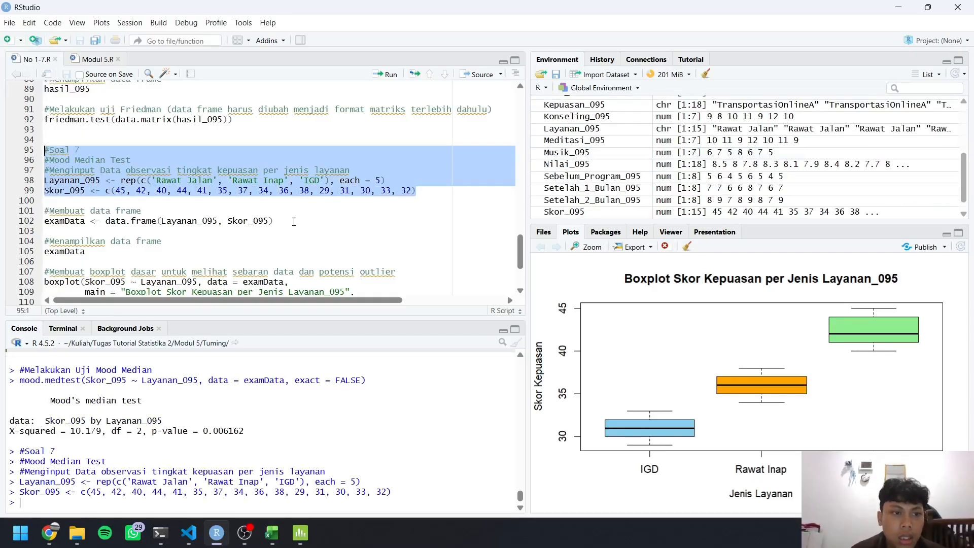
# Create the examData data frame from Layanan_095 and Skor_095 and print it in the console.
pyautogui.moveTo(294, 222); pyautogui.dragTo(45, 211)
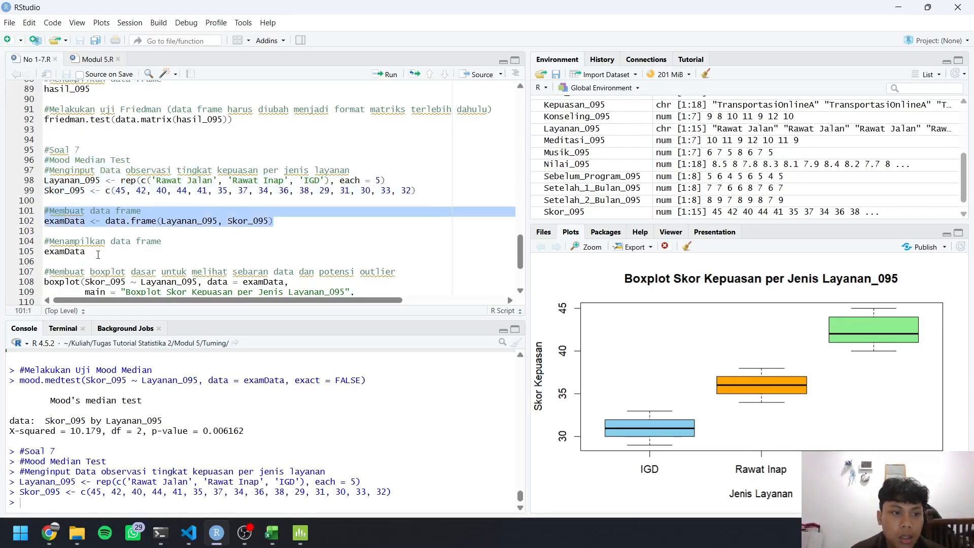
pyautogui.moveTo(98, 255); pyautogui.dragTo(13, 216)
pyautogui.hotkey('ctrl', 'Return')
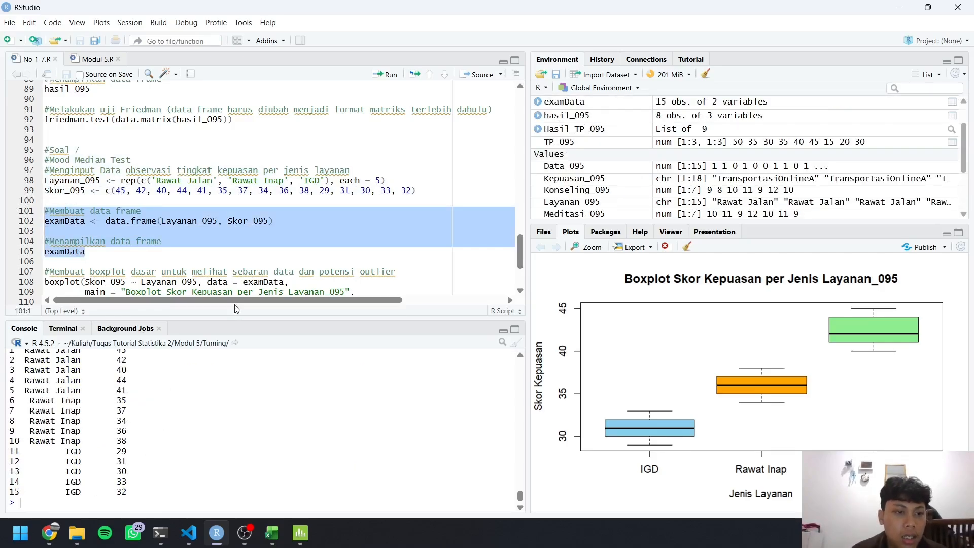
# Run the boxplot code for Skor_095 by Layanan_095, titled "Boxplot Skor Kepuasan per Jenis Layanan_095", with skyblue, orange and lightgreen boxes.
pyautogui.scroll(-3, 287, 212)
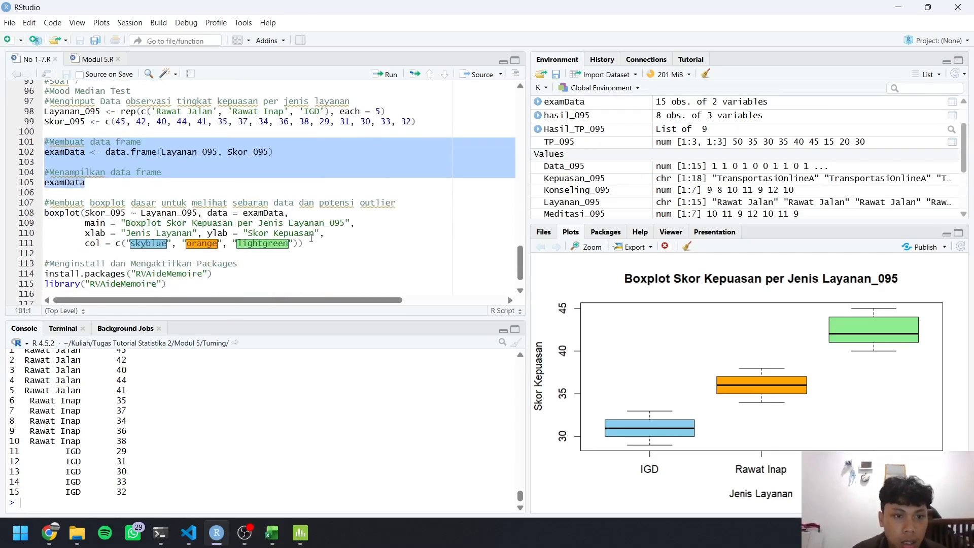
pyautogui.moveTo(310, 236); pyautogui.dragTo(4, 211)
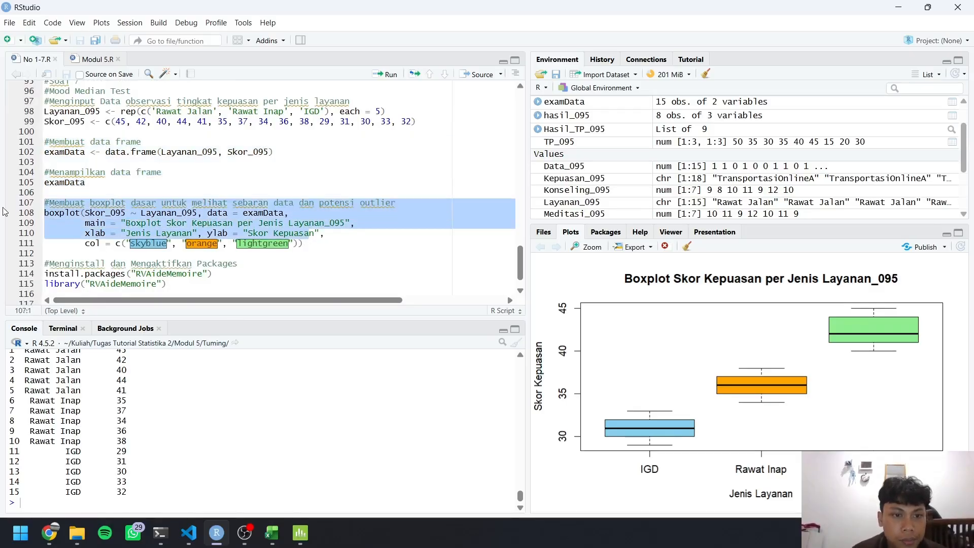
pyautogui.moveTo(303, 244); pyautogui.dragTo(28, 210)
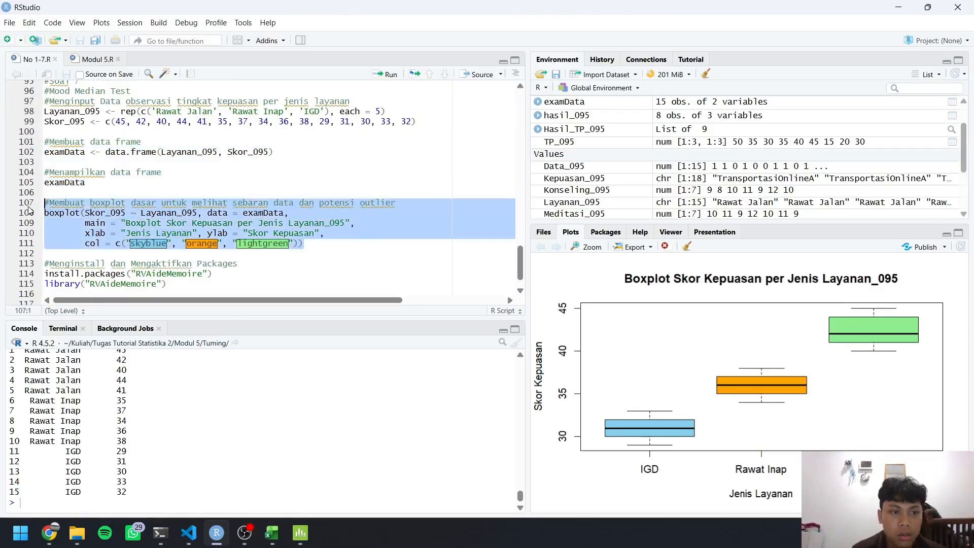
pyautogui.hotkey('ctrl', 'Return')
# Load the RVAideMemoire library and run mood.medtest(Skor_095 ~ Layanan_095, data = examData, exact = FALSE).
pyautogui.scroll(-1, 98, 229)
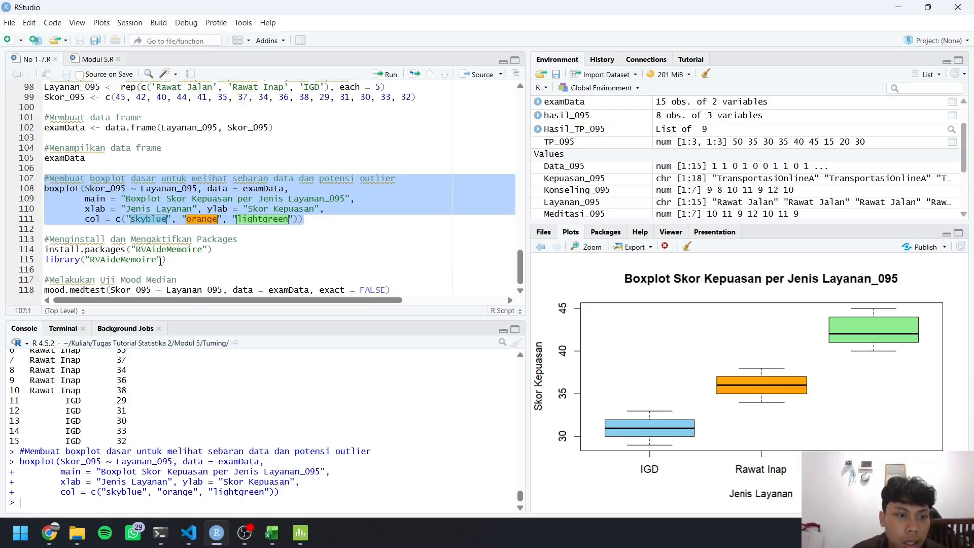
pyautogui.moveTo(168, 260); pyautogui.dragTo(21, 264)
pyautogui.hotkey('ctrl', 'Return')
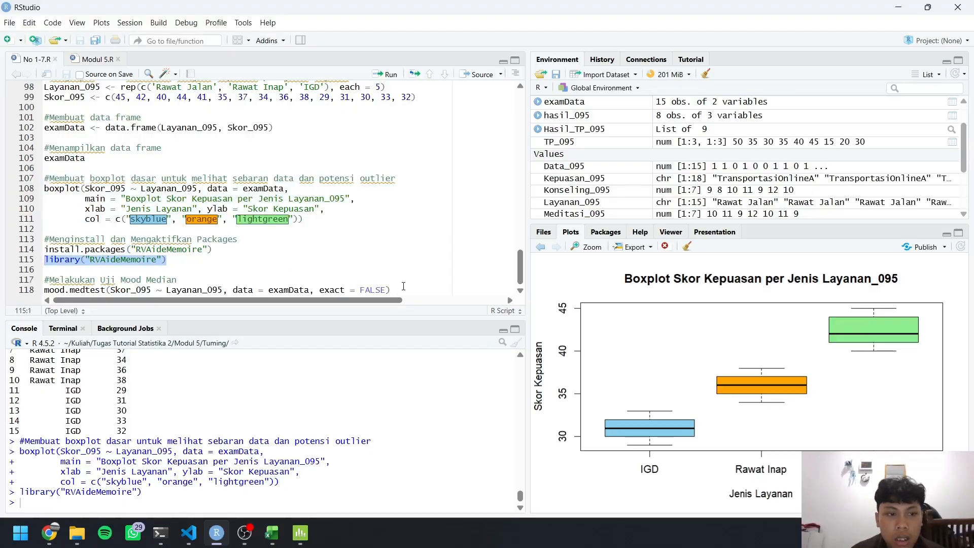
pyautogui.moveTo(390, 290); pyautogui.dragTo(3, 280)
pyautogui.hotkey('ctrl', 'Return')
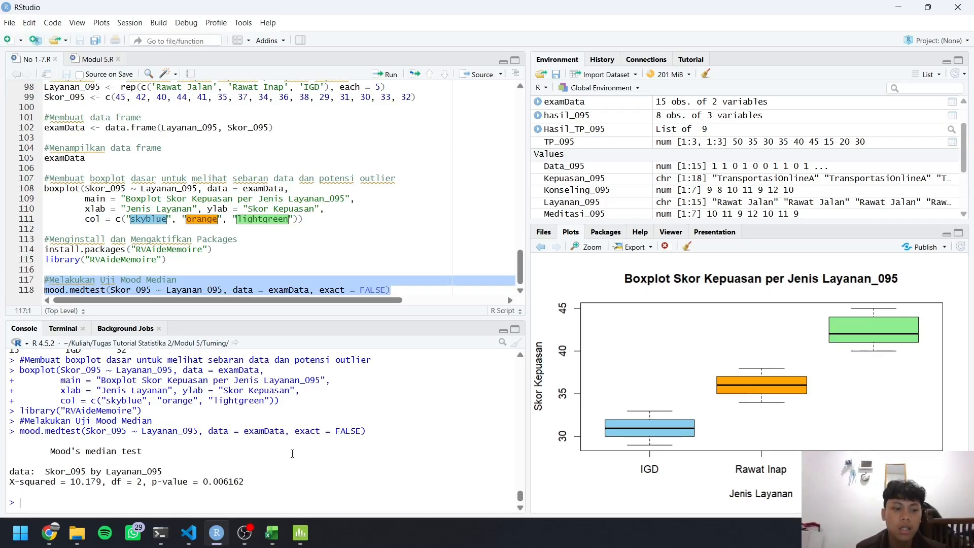
# Copy the Jenis Layanan and Skor Kepuasan columns, D1:E16, from Excel's Soal 7 sheet into Minitab's Worksheet 4 starting at C1's header.
pyautogui.click(301, 532)
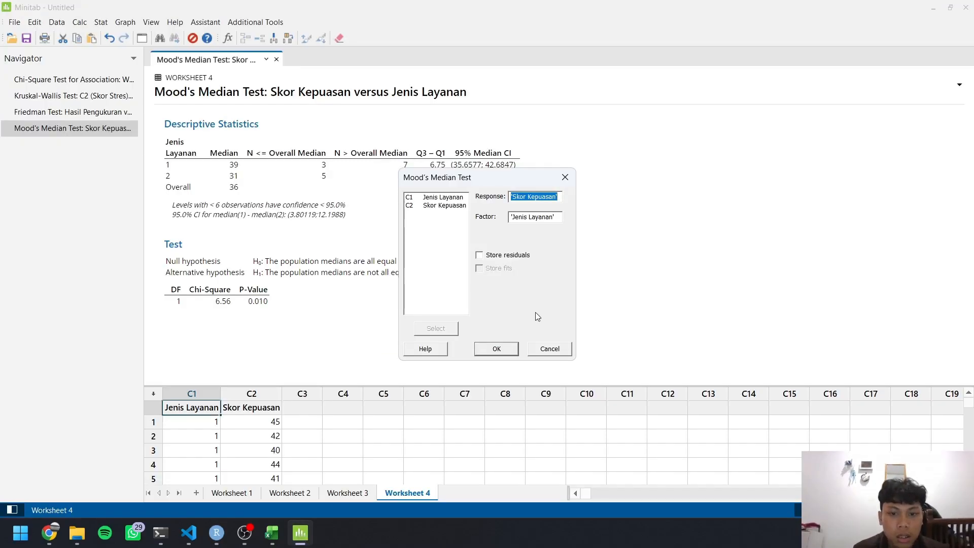
pyautogui.click(539, 348)
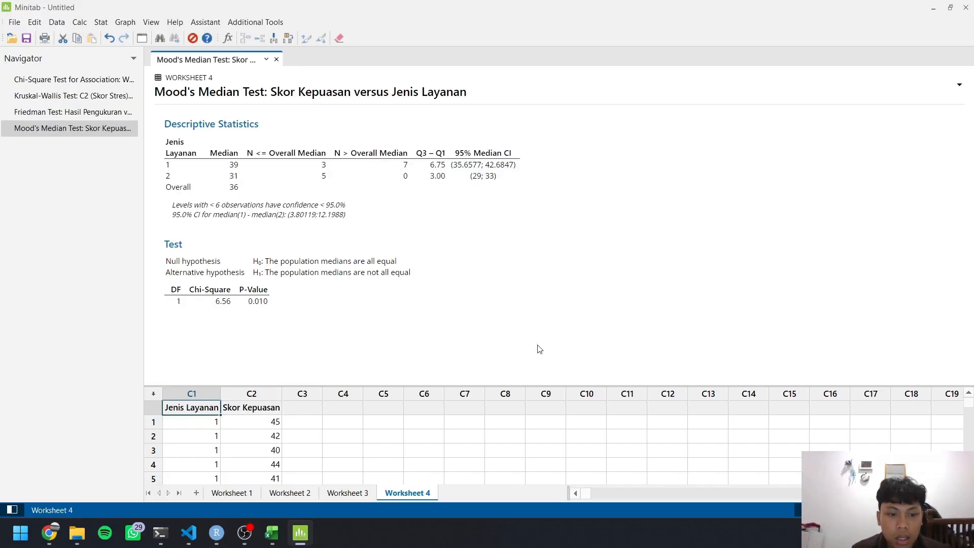
pyautogui.click(273, 533)
pyautogui.moveTo(224, 153); pyautogui.dragTo(314, 336)
pyautogui.hotkey('ctrl', 'c')
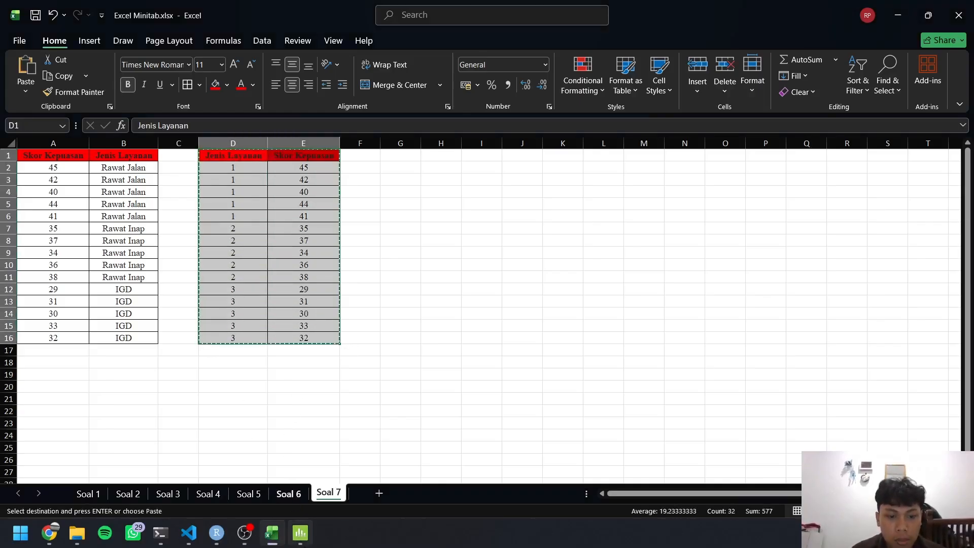
pyautogui.hotkey('alt', 'Tab')
pyautogui.hotkey('ctrl', 'v')
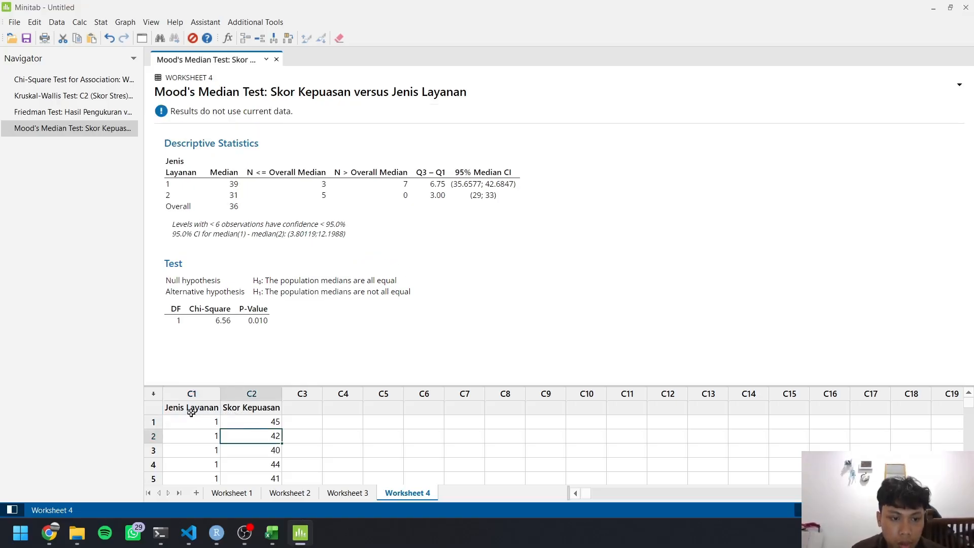
pyautogui.scroll(-1, 241, 428)
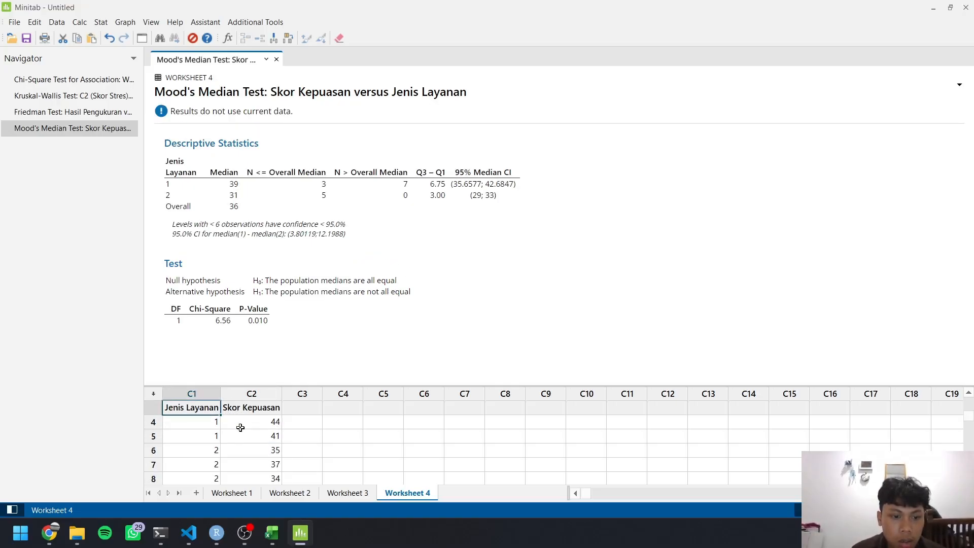
pyautogui.scroll(-4, 240, 428)
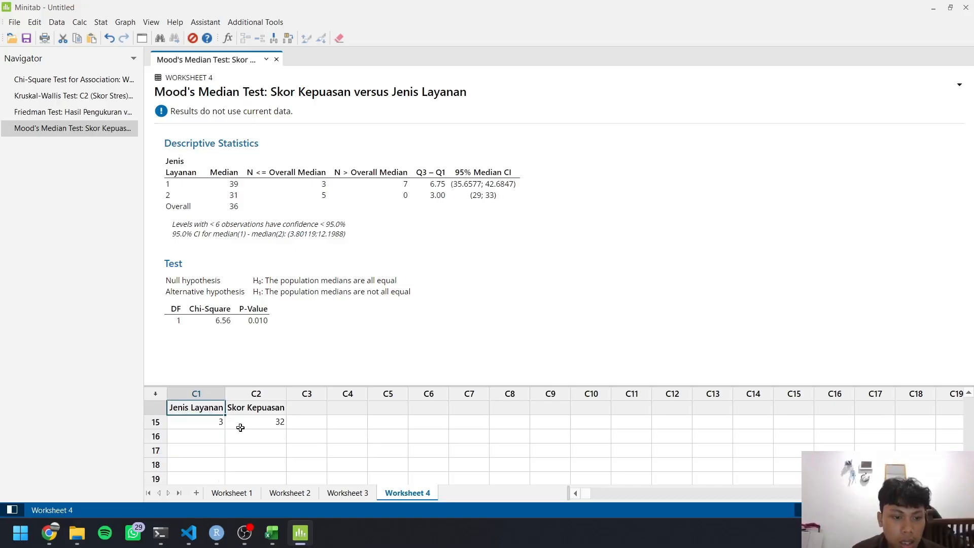
# Run Mood's Median Test in Minitab with Skor Kepuasan as the response and Jenis Layanan as the factor.
pyautogui.click(102, 23)
pyautogui.moveTo(168, 192)
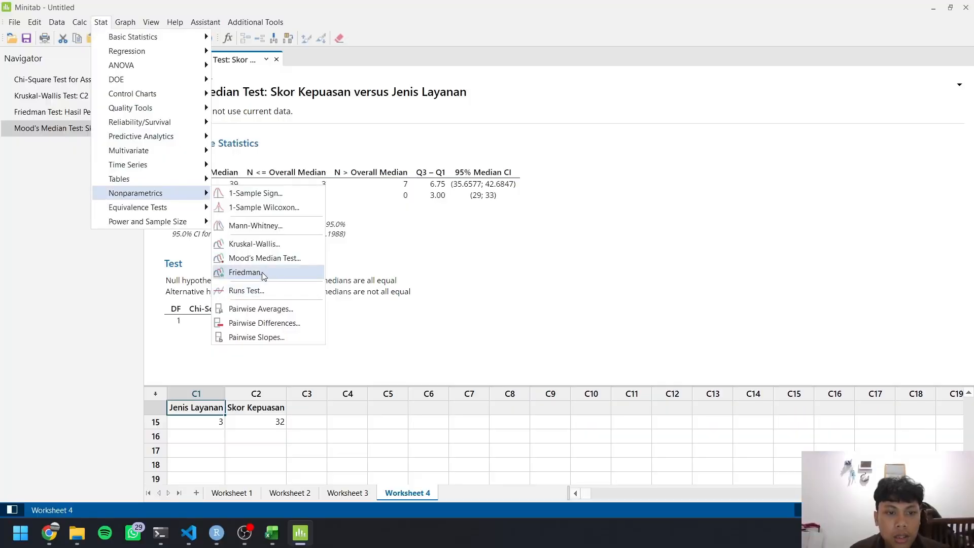
pyautogui.click(265, 258)
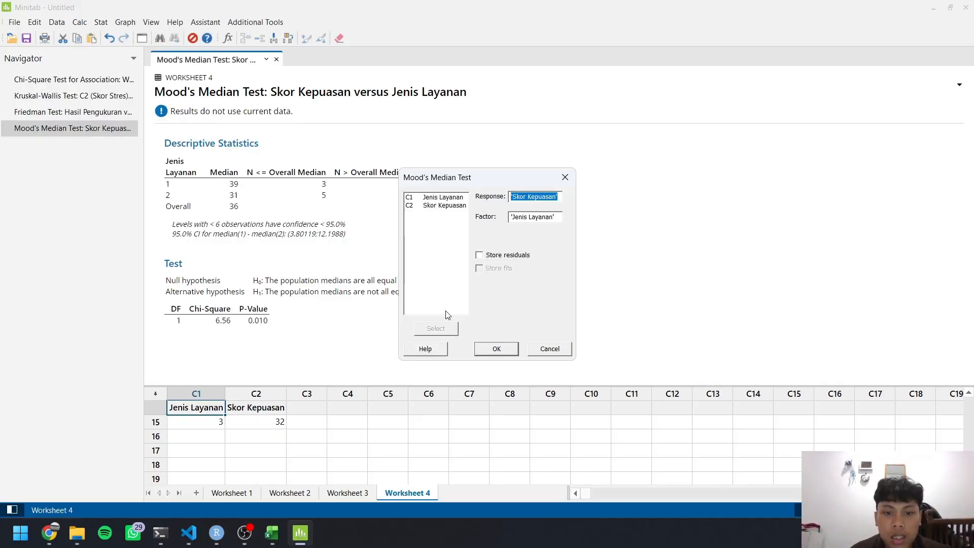
pyautogui.click(496, 349)
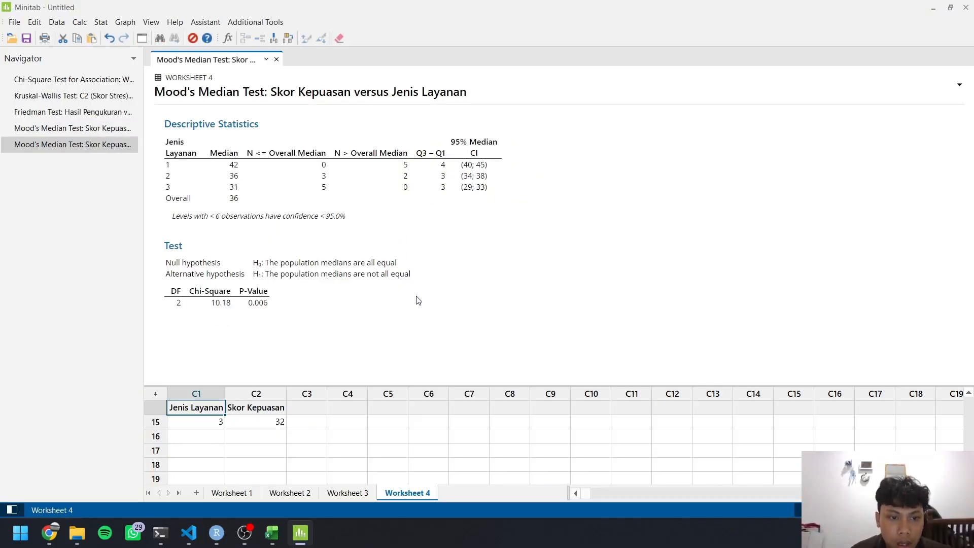